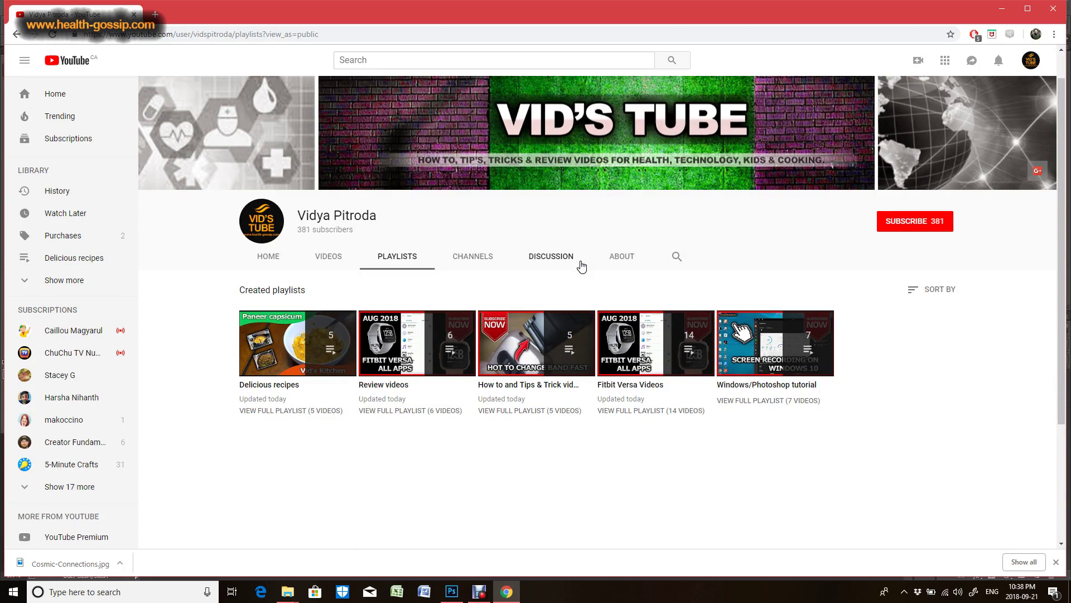
- Look through the channel's Discussion and Playlists tabs, then minimize Chrome to return to Photoshop
{"action": "left_click", "coordinate": [569, 260]}
{"action": "left_click", "coordinate": [705, 248]}
{"action": "mouse_move", "coordinate": [542, 347]}
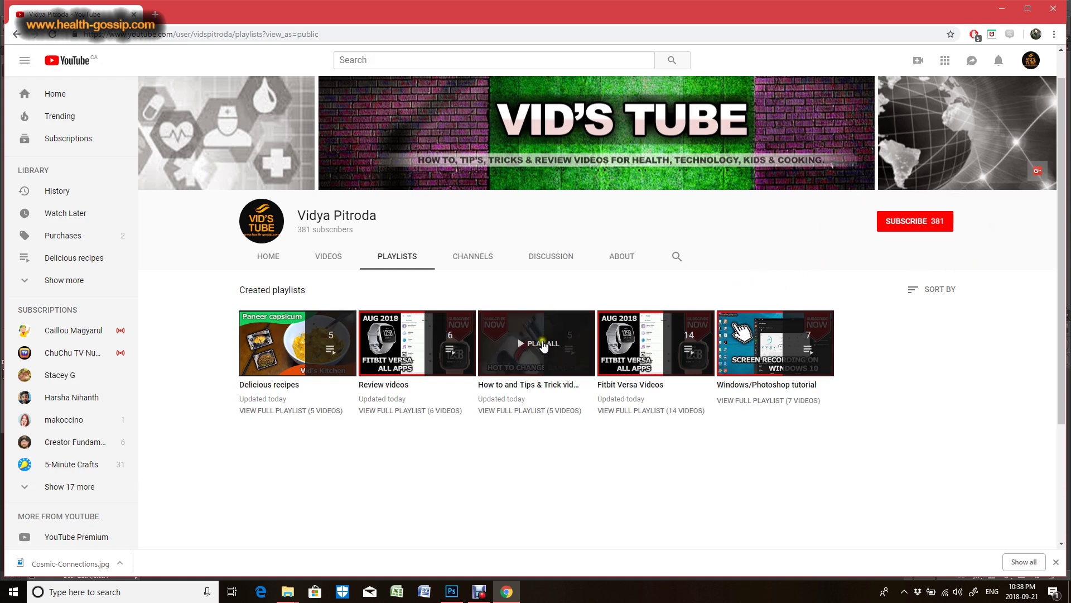
{"action": "mouse_move", "coordinate": [416, 338]}
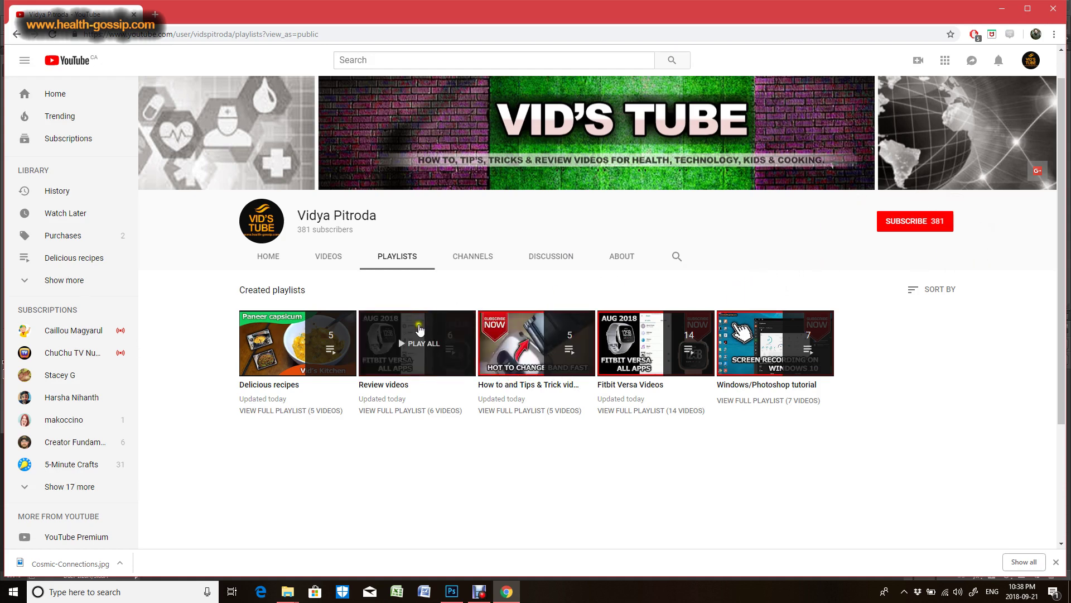
{"action": "mouse_move", "coordinate": [503, 322]}
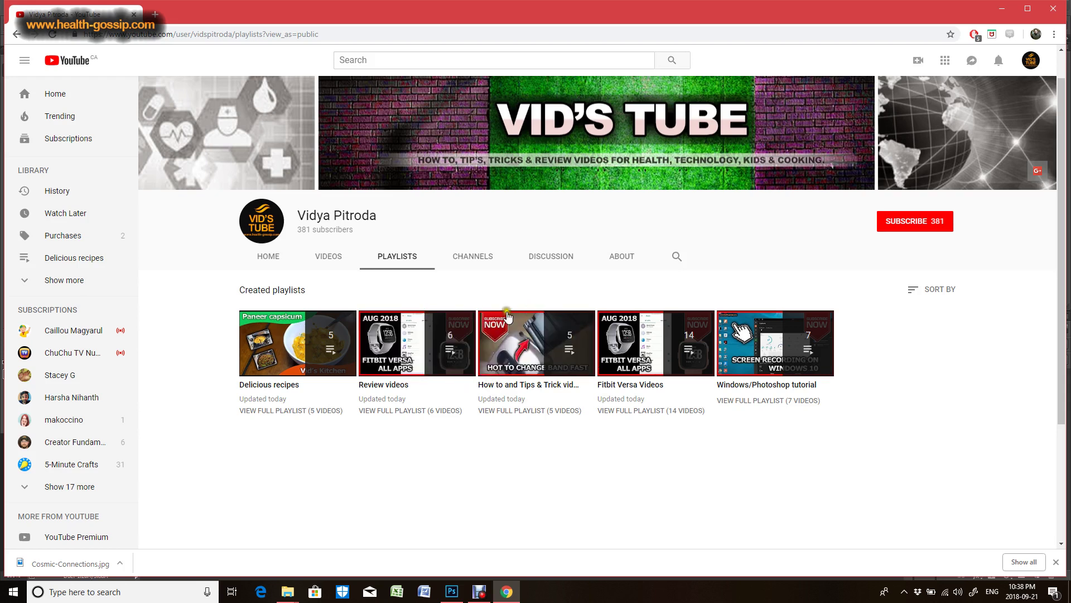
{"action": "mouse_move", "coordinate": [327, 338]}
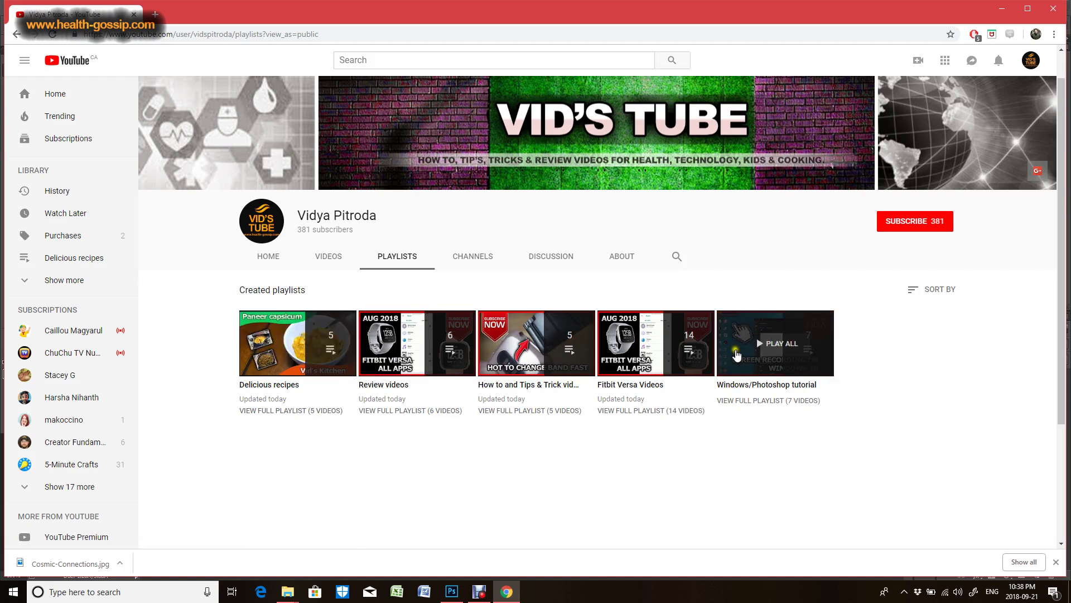
{"action": "mouse_move", "coordinate": [728, 385]}
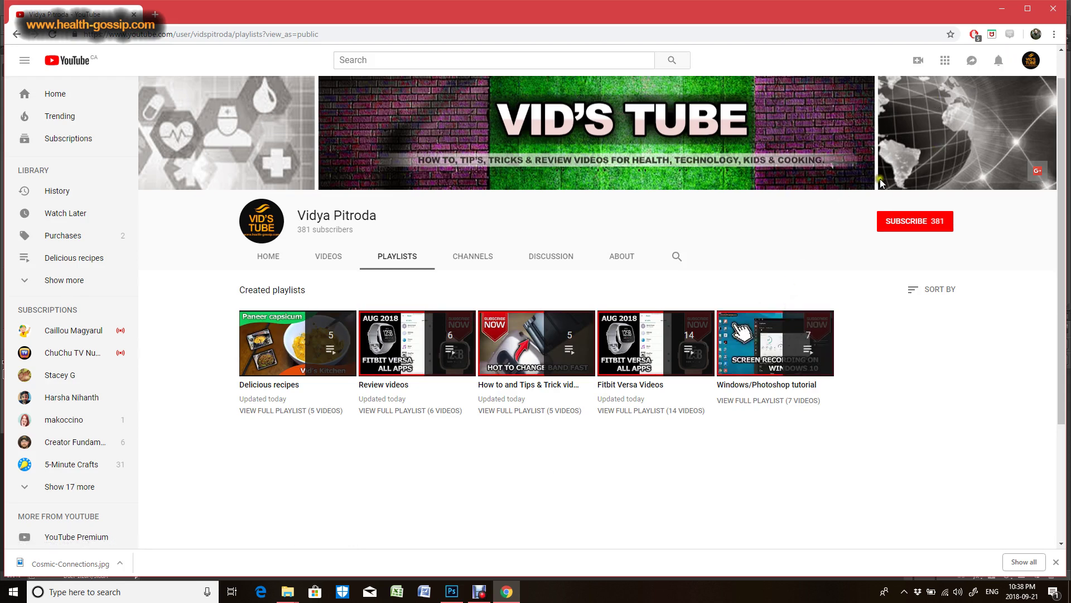
{"action": "left_click", "coordinate": [1005, 10]}
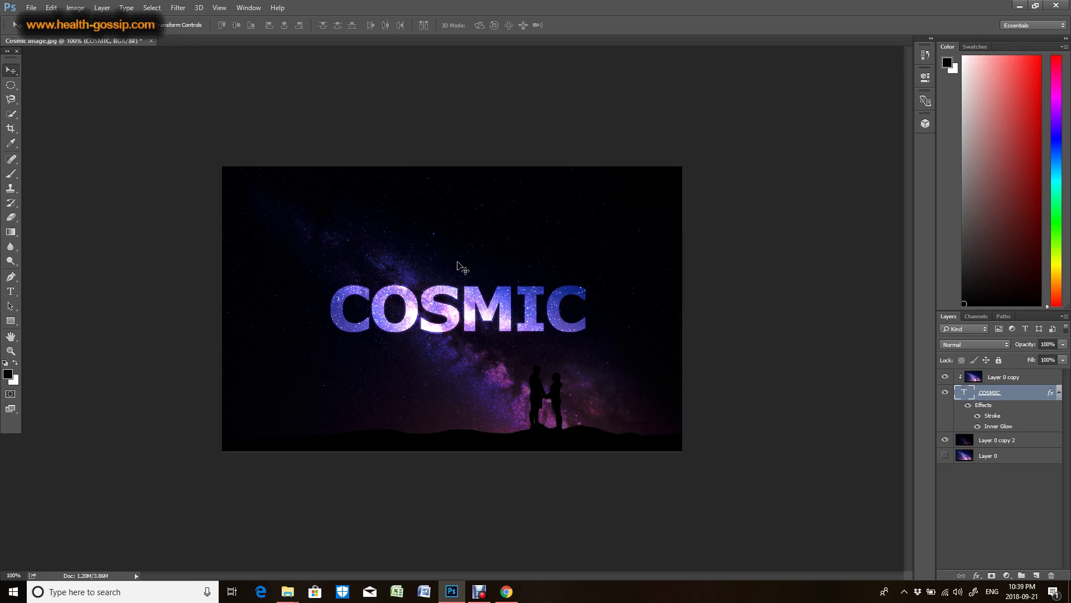
- Snip a rectangle from the top-left to the bottom-right corner, covering almost the entire screen
{"action": "key", "text": "super+shift+s"}
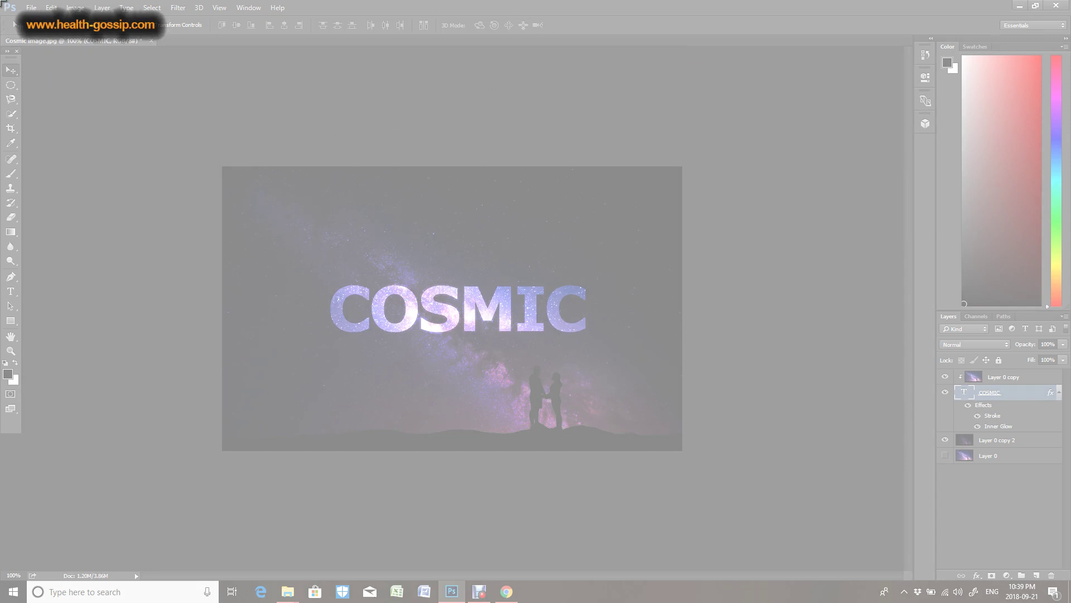
{"action": "left_click_drag", "start_coordinate": [1, 1], "coordinate": [1067, 578]}
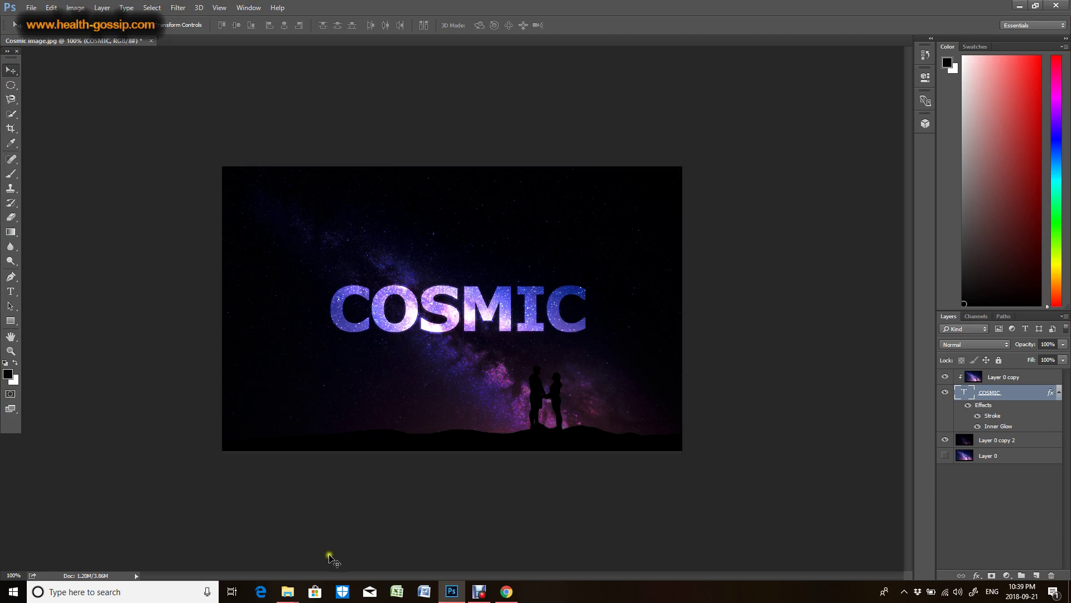
- Bring the Thumbnails folder window forward and open Thumbnail.psd in Photoshop
{"action": "mouse_move", "coordinate": [287, 591]}
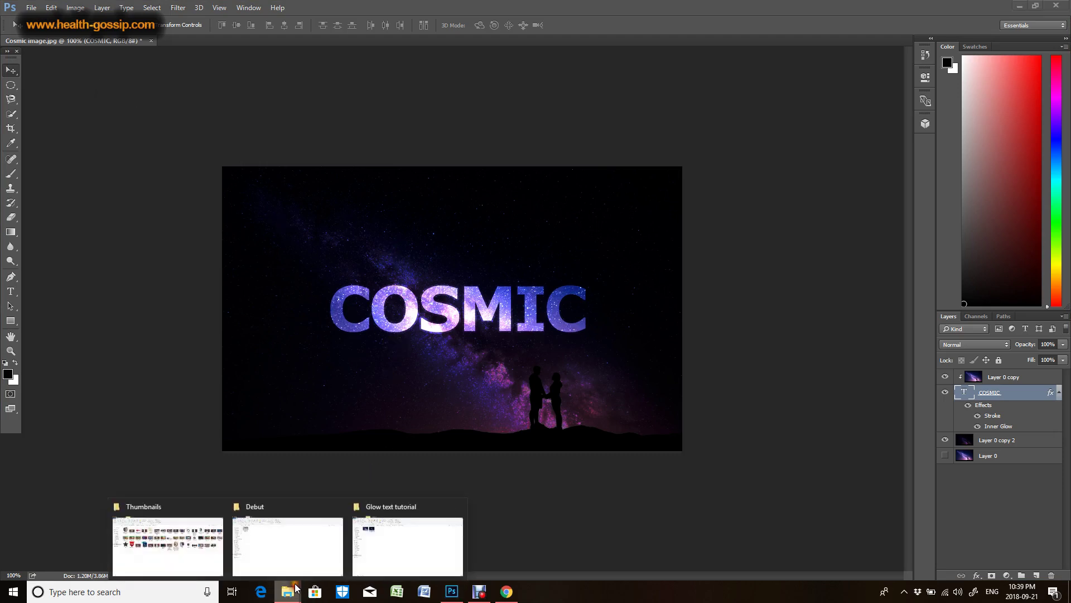
{"action": "left_click", "coordinate": [189, 533]}
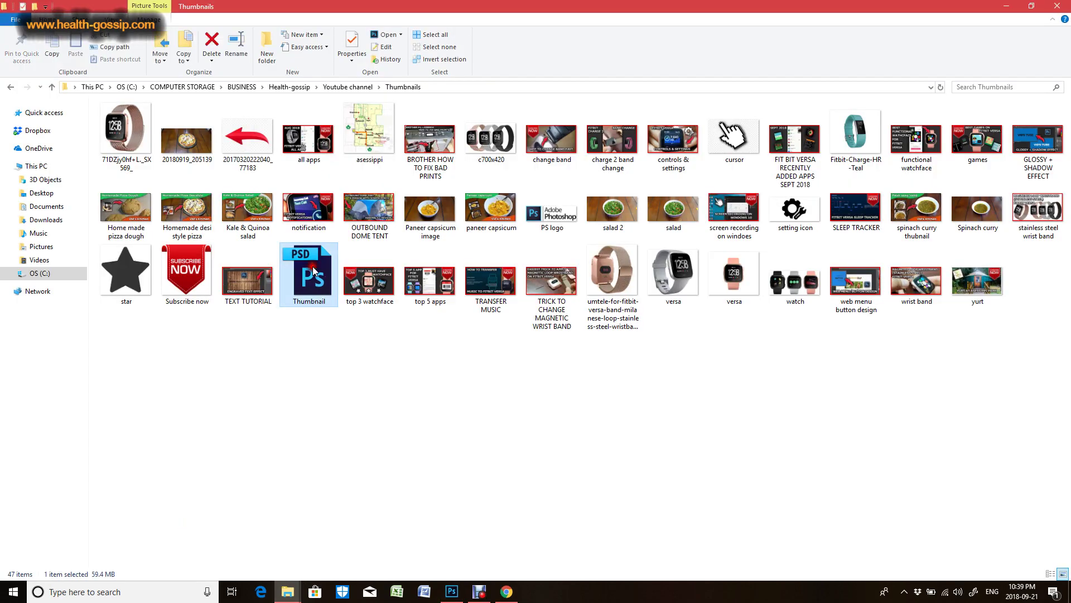
{"action": "key", "text": "alt+Tab"}
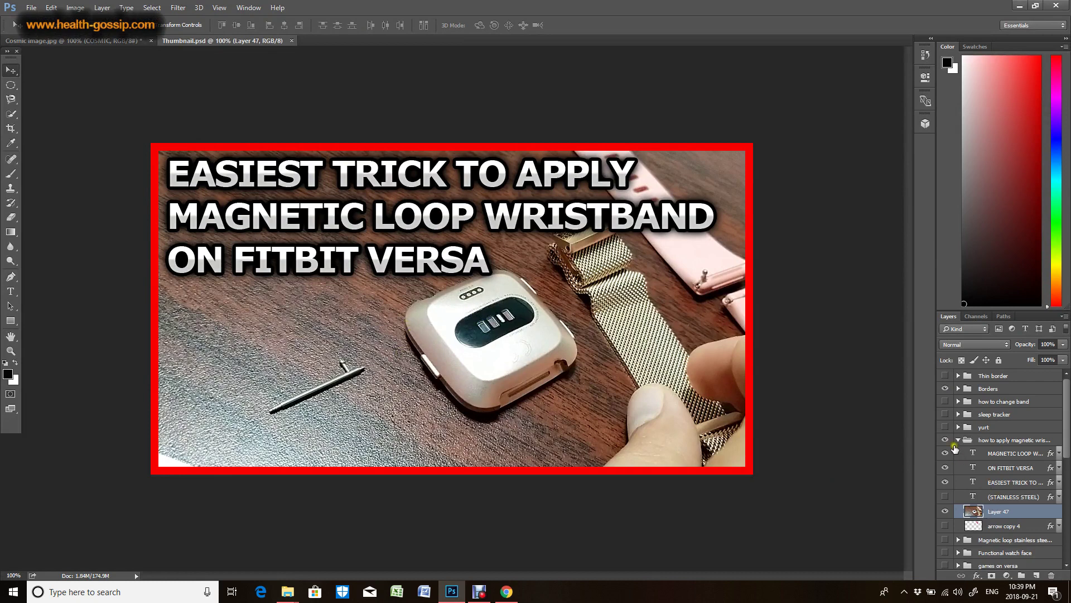
- Collapse and hide the magnetic wristband group, turn Borders off, and show Thin border only
{"action": "left_click", "coordinate": [958, 440]}
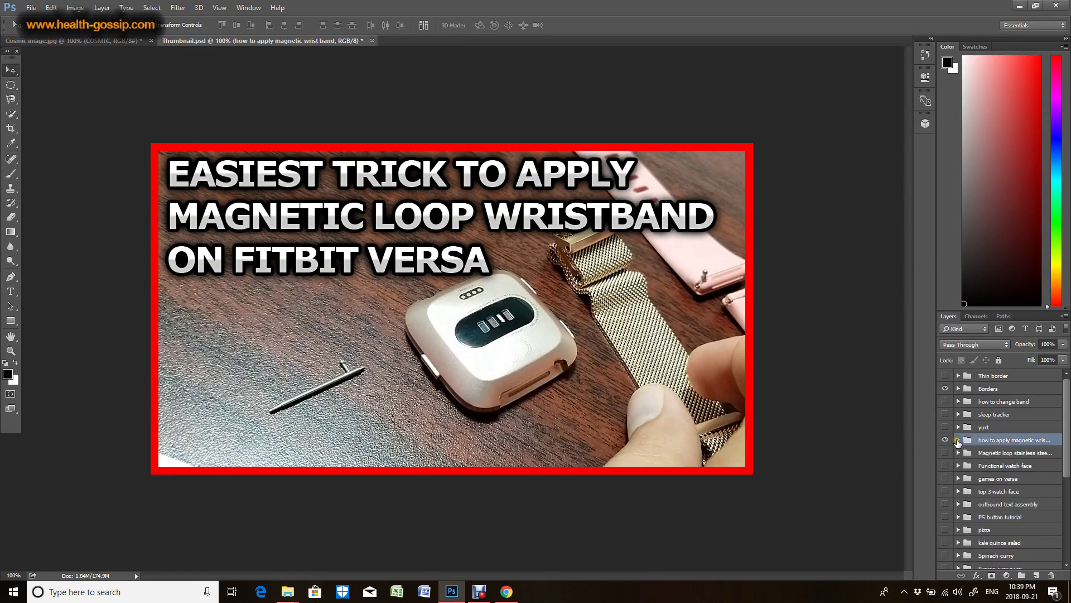
{"action": "left_click", "coordinate": [944, 440]}
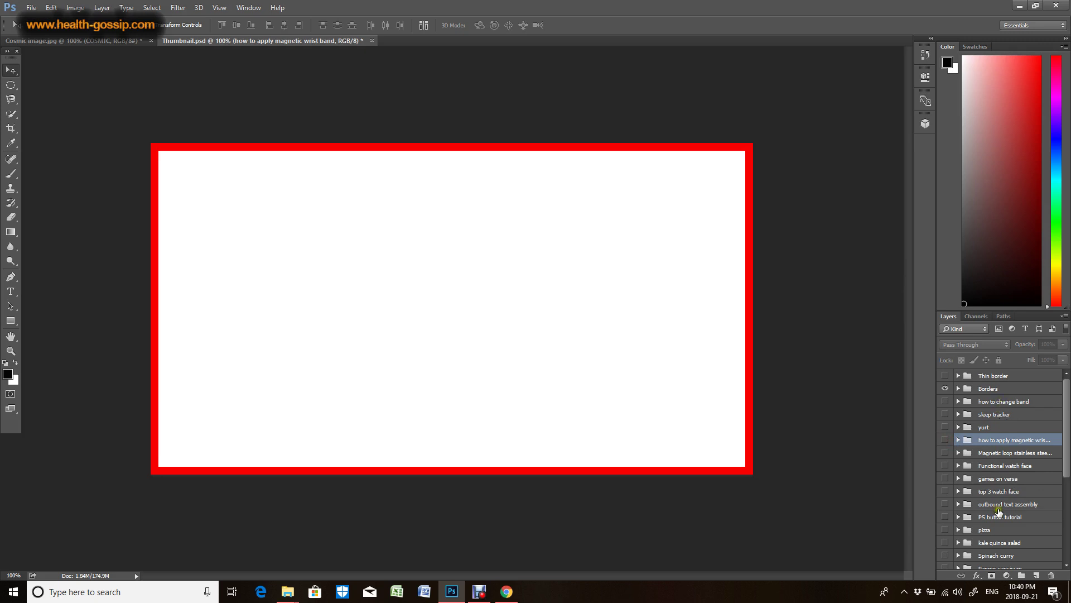
{"action": "left_click", "coordinate": [944, 388]}
{"action": "left_click", "coordinate": [944, 389]}
{"action": "left_click", "coordinate": [944, 376]}
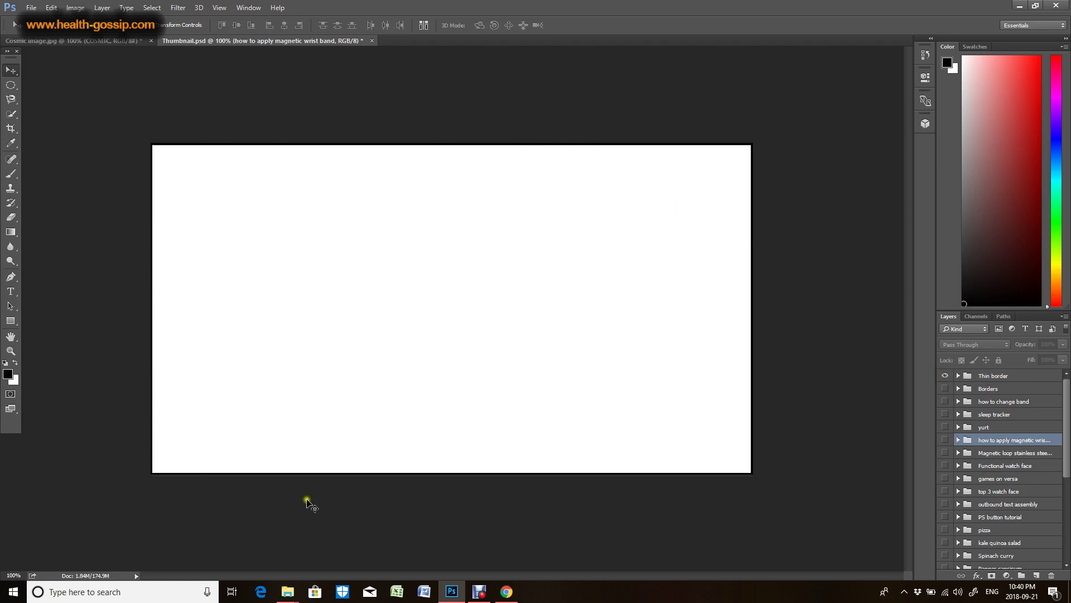
- Hide Thin border, show the red Borders group, check its top strip, then collapse it, leaving it visible
{"action": "left_click", "coordinate": [945, 376]}
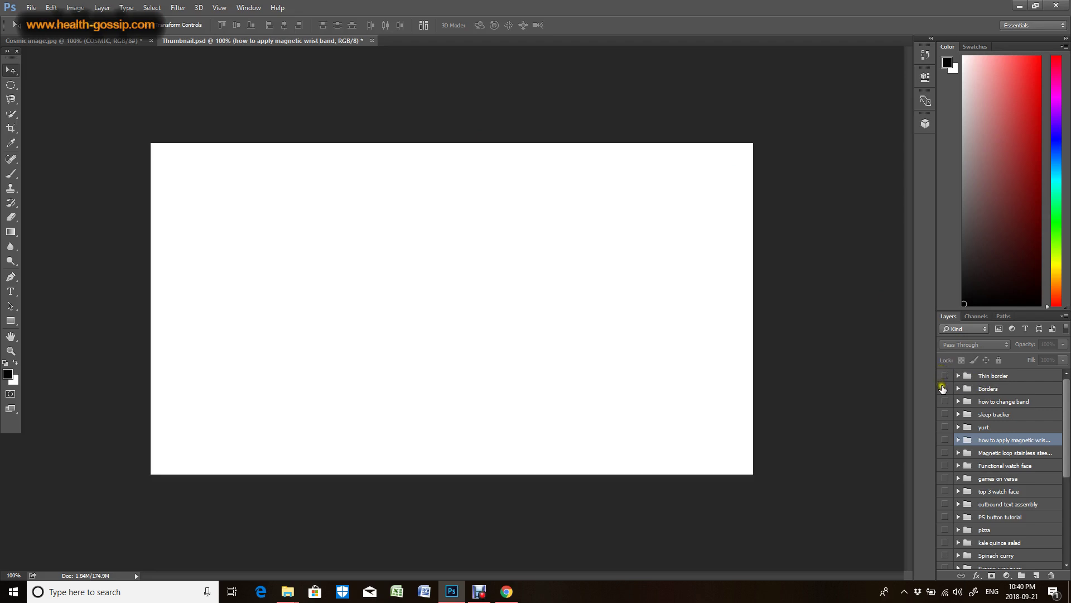
{"action": "left_click", "coordinate": [944, 389]}
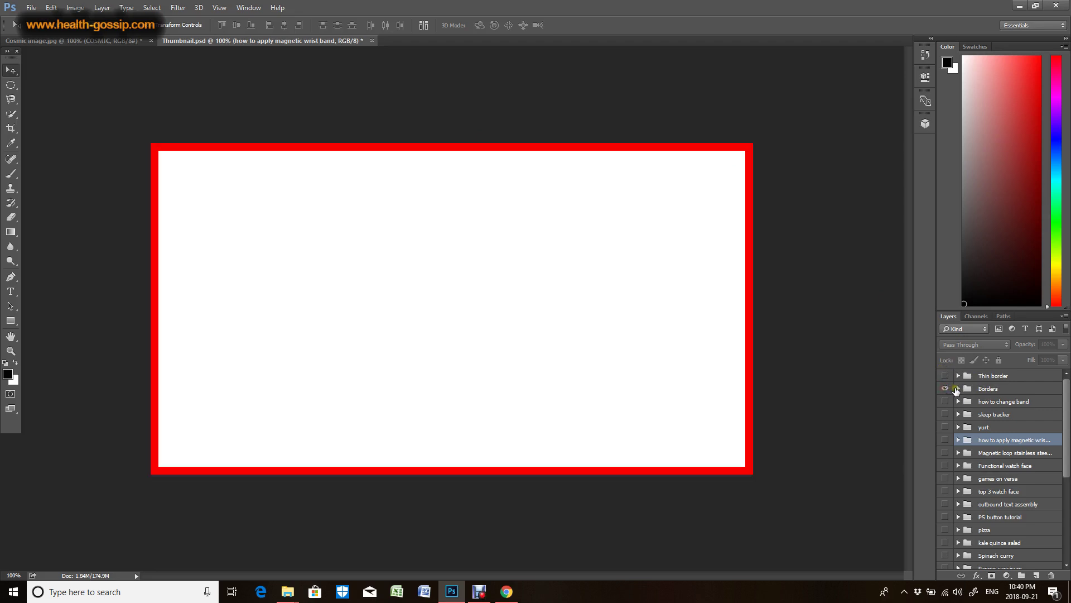
{"action": "left_click", "coordinate": [958, 388]}
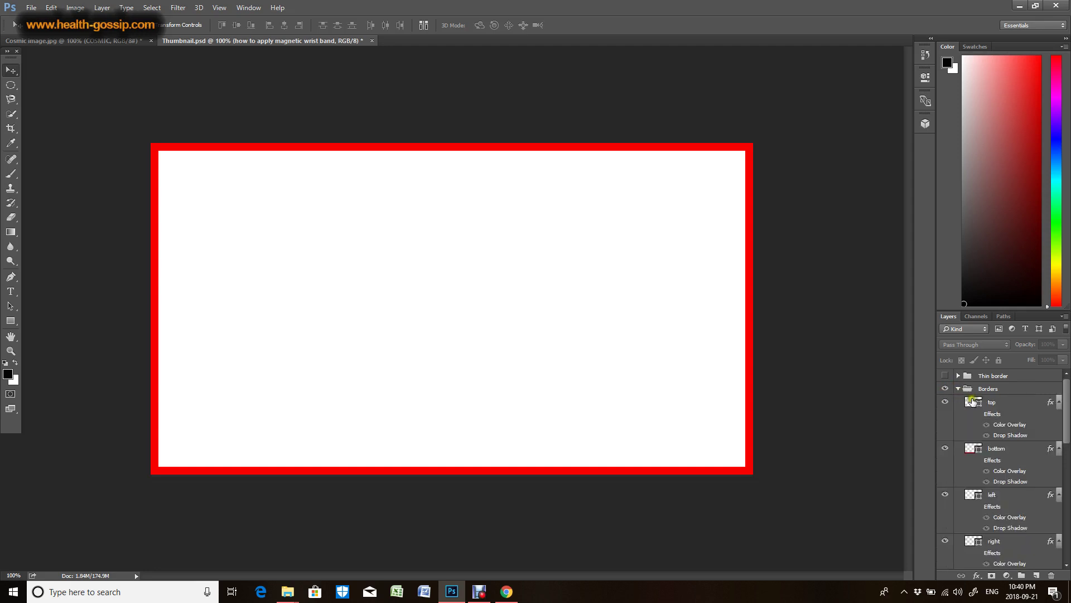
{"action": "left_click", "coordinate": [972, 401]}
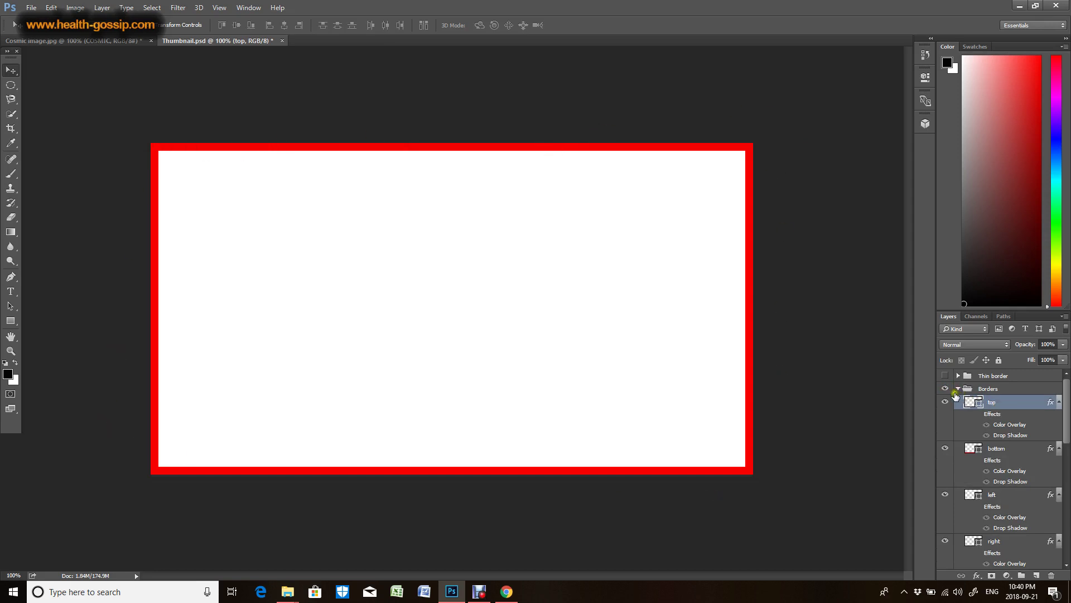
{"action": "left_click", "coordinate": [946, 403]}
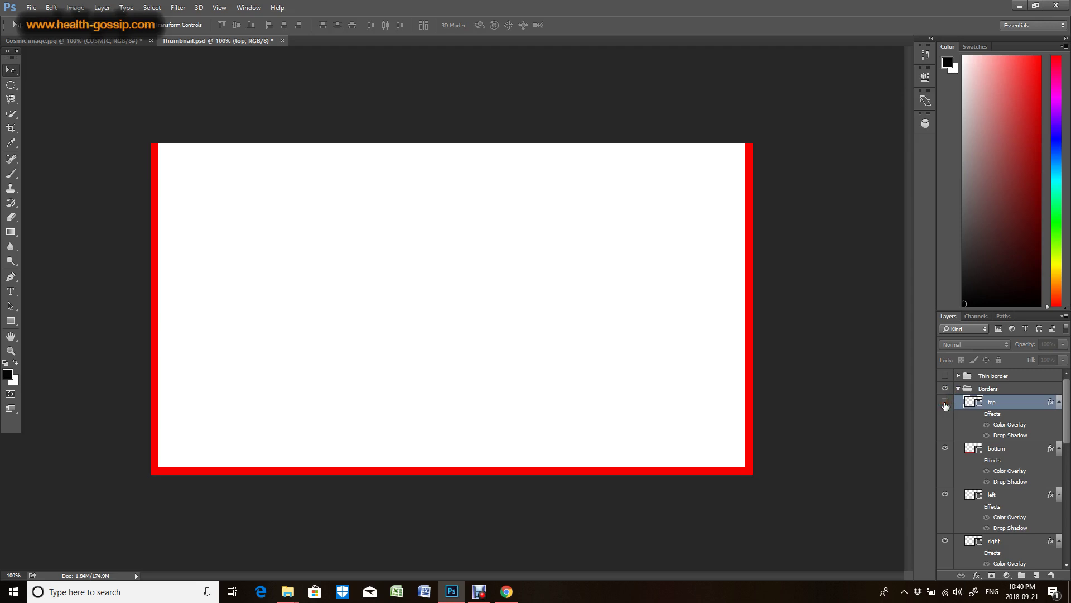
{"action": "left_click", "coordinate": [945, 403]}
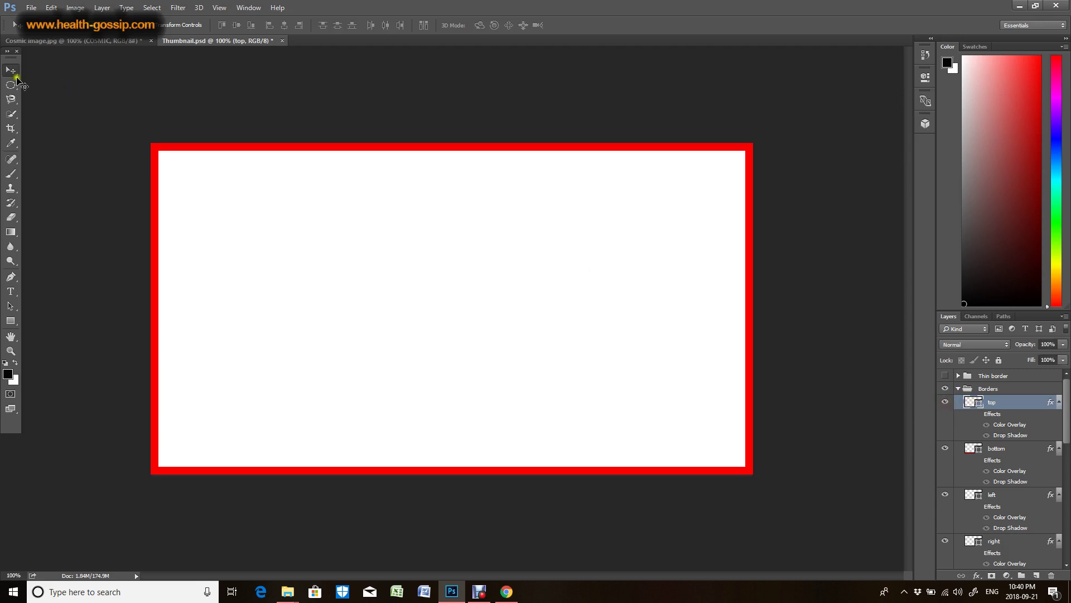
{"action": "left_click_drag", "start_coordinate": [214, 174], "coordinate": [389, 181]}
{"action": "left_click", "coordinate": [956, 391]}
{"action": "left_click", "coordinate": [958, 389]}
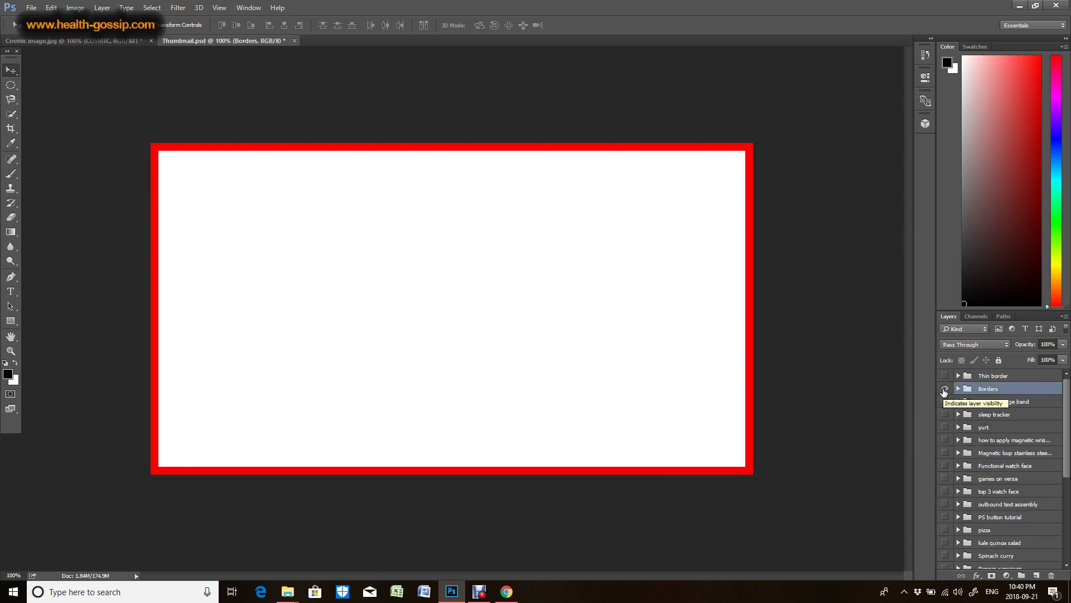
{"action": "left_click", "coordinate": [944, 389]}
- Duplicate the PS button tutorial group and rename the copy 'PS cosmic text effect'
{"action": "left_click", "coordinate": [1015, 519]}
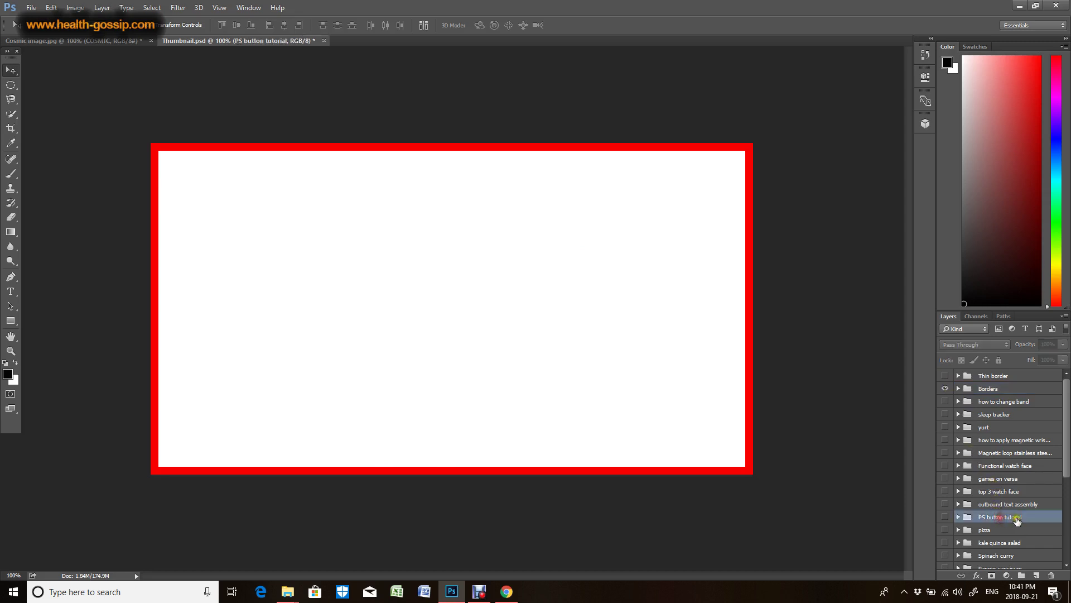
{"action": "left_click_drag", "start_coordinate": [1016, 520], "coordinate": [1038, 575]}
{"action": "left_click", "coordinate": [993, 424]}
{"action": "double_click", "coordinate": [994, 423]}
{"action": "left_click", "coordinate": [992, 422]}
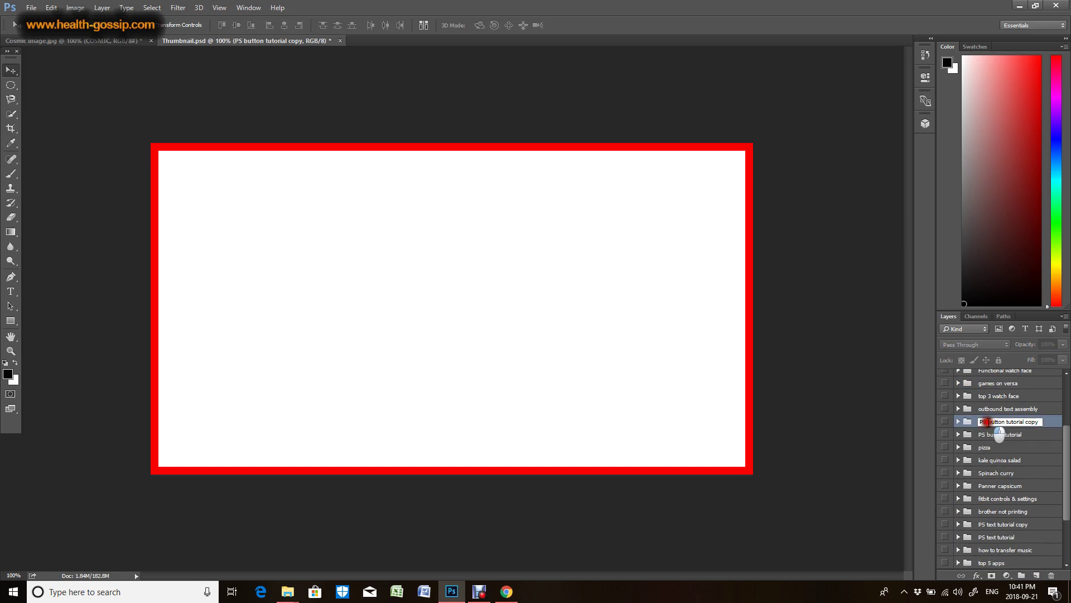
{"action": "type", "text": "PS cosmic text effec"}
{"action": "type", "text": "text effec"}
{"action": "key", "text": "Return"}
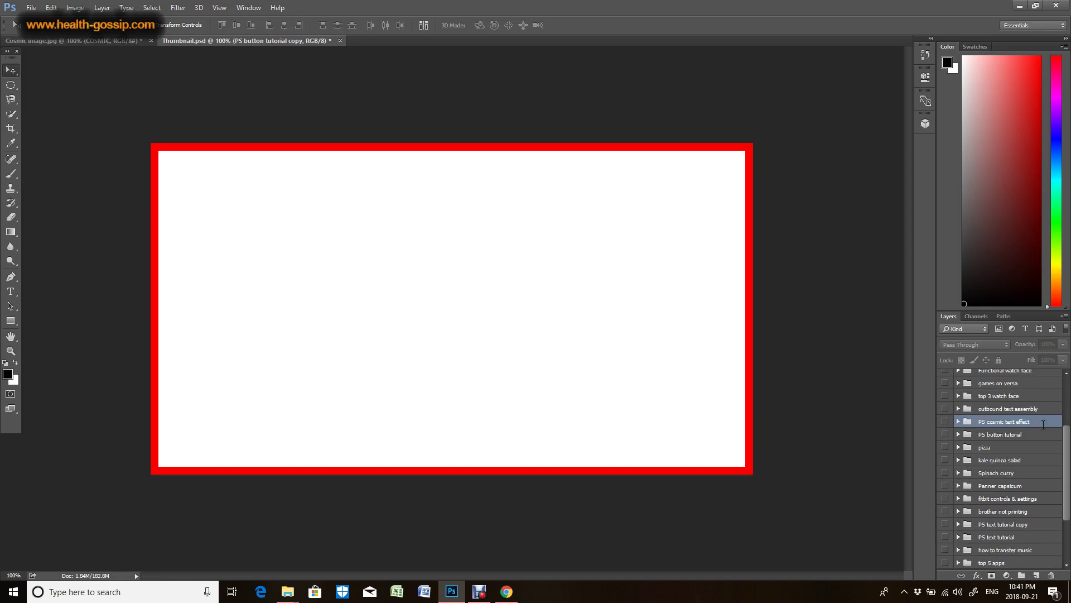
- Show the group but hide its PS logo, arrow copy 2, WEB MENU caption and Layer 28
{"action": "left_click", "coordinate": [958, 421]}
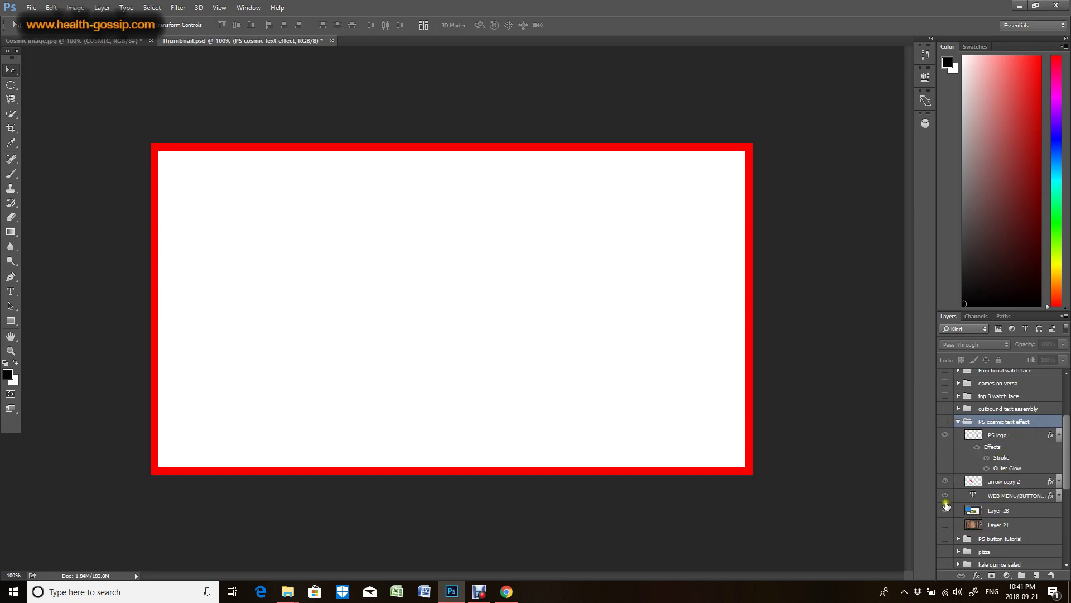
{"action": "left_click", "coordinate": [943, 422]}
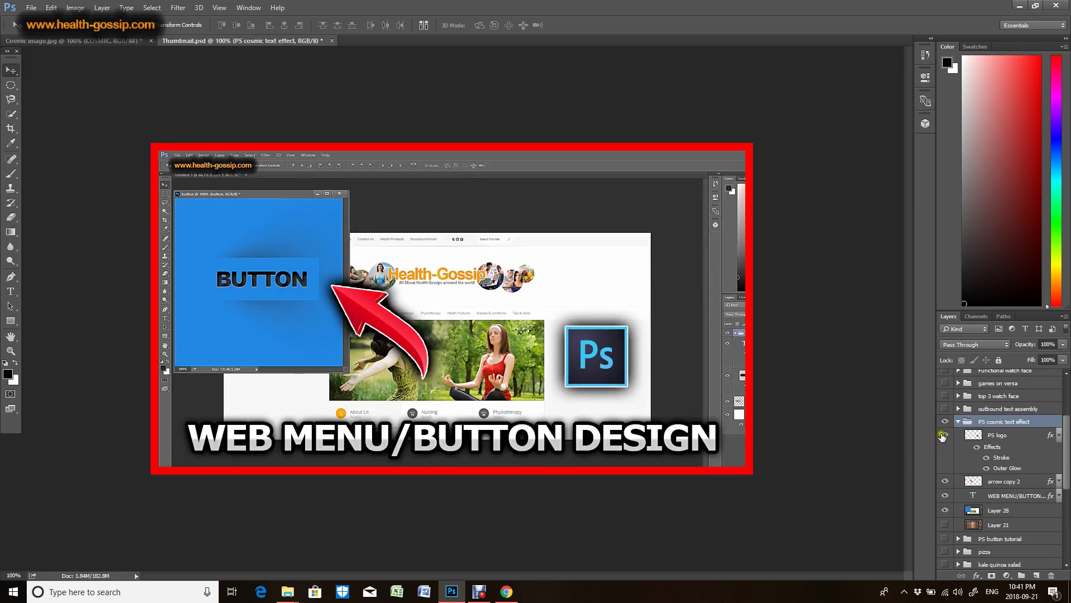
{"action": "left_click", "coordinate": [944, 434]}
{"action": "left_click", "coordinate": [944, 481]}
{"action": "left_click", "coordinate": [944, 496]}
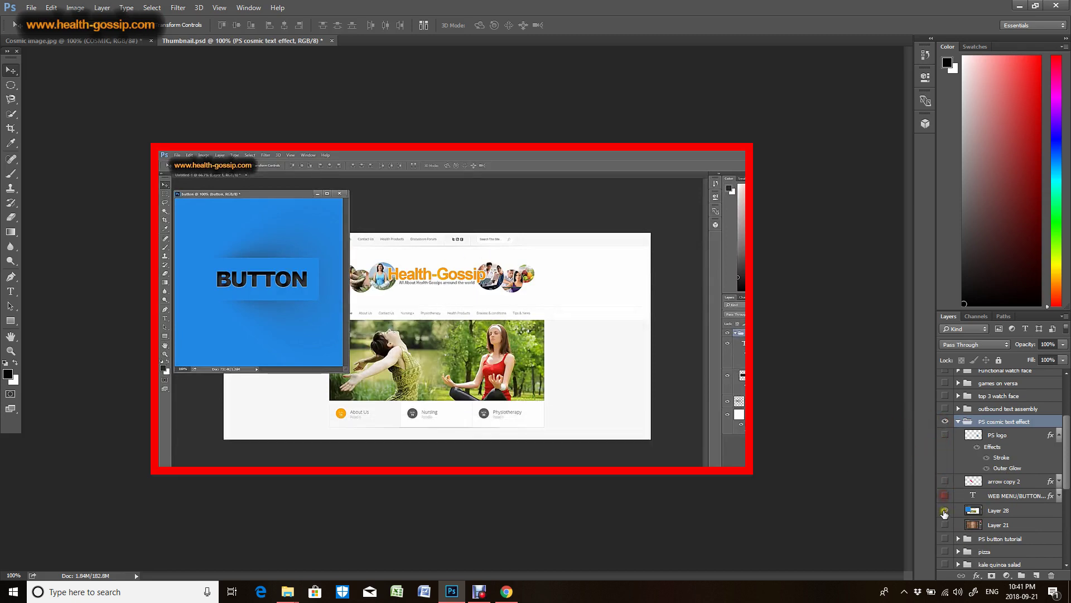
{"action": "left_click", "coordinate": [944, 510]}
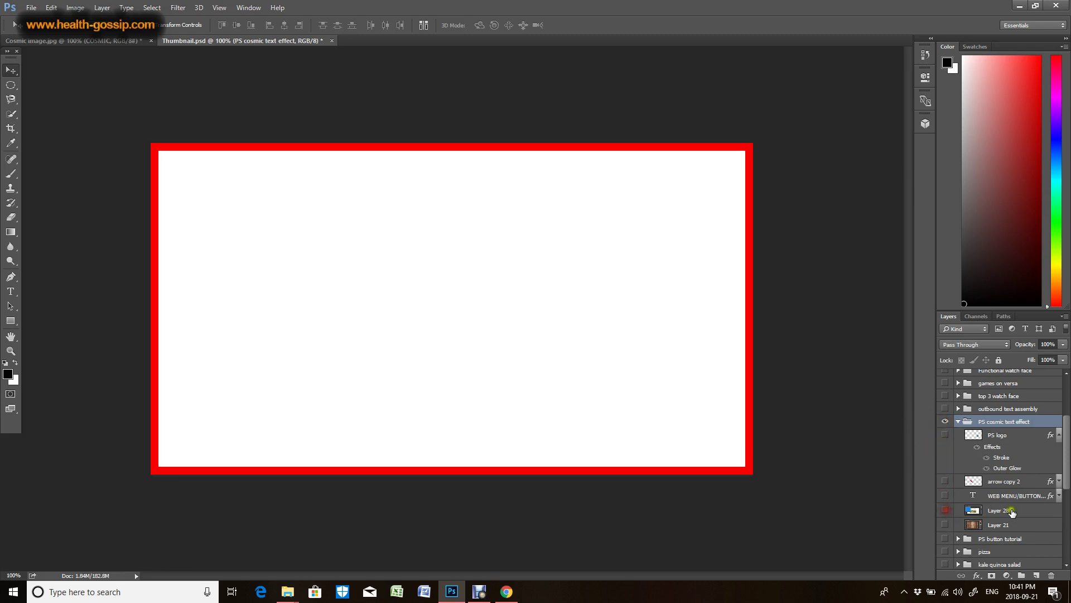
{"action": "left_click", "coordinate": [477, 593]}
- Paste the COSMIC screenshot and scale it to about 55% inside the red frame
{"action": "key", "text": "ctrl+v"}
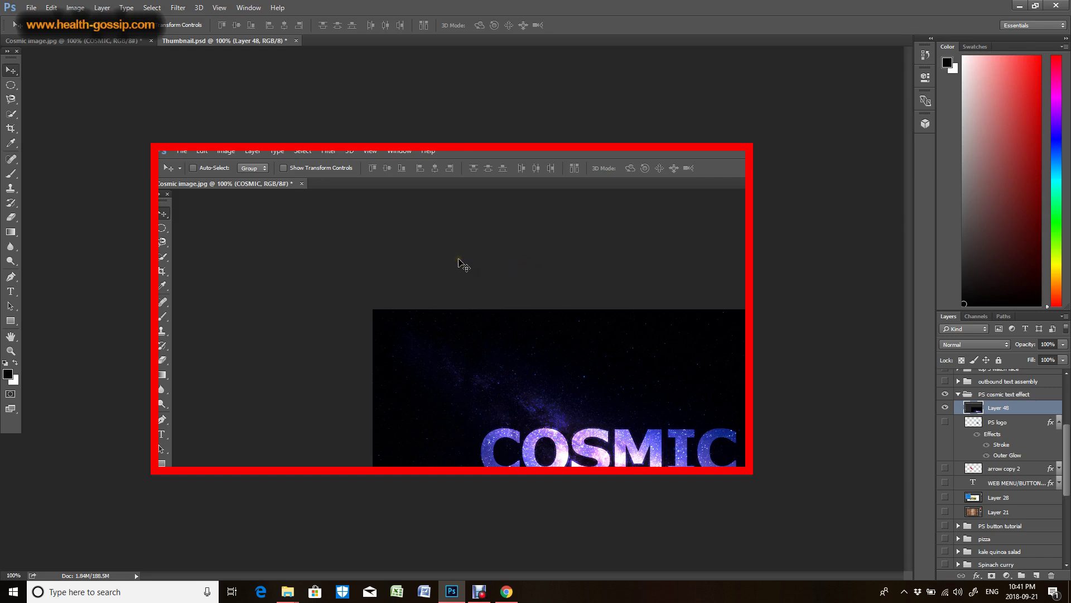
{"action": "key", "text": "ctrl+t"}
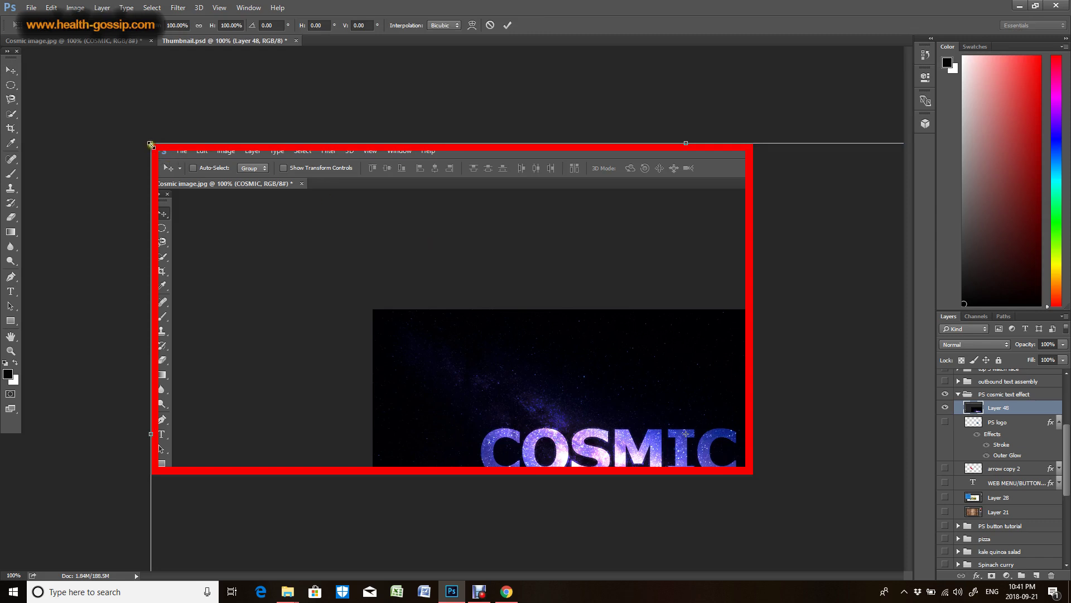
{"action": "left_click_drag", "start_coordinate": [150, 144], "coordinate": [511, 343]}
{"action": "left_click_drag", "start_coordinate": [725, 436], "coordinate": [392, 257]}
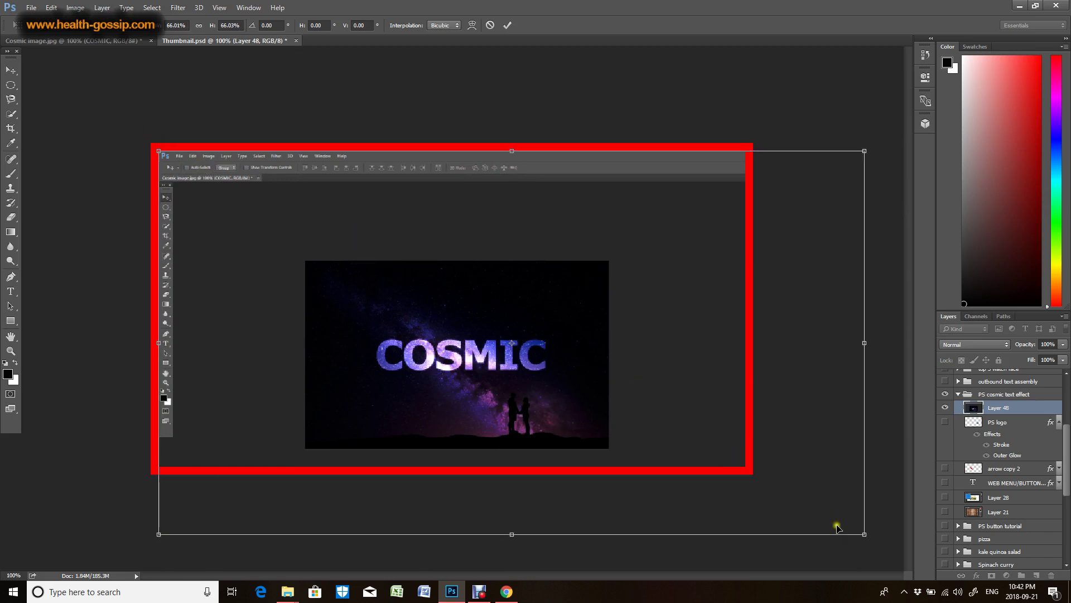
{"action": "left_click_drag", "start_coordinate": [861, 531], "coordinate": [733, 489]}
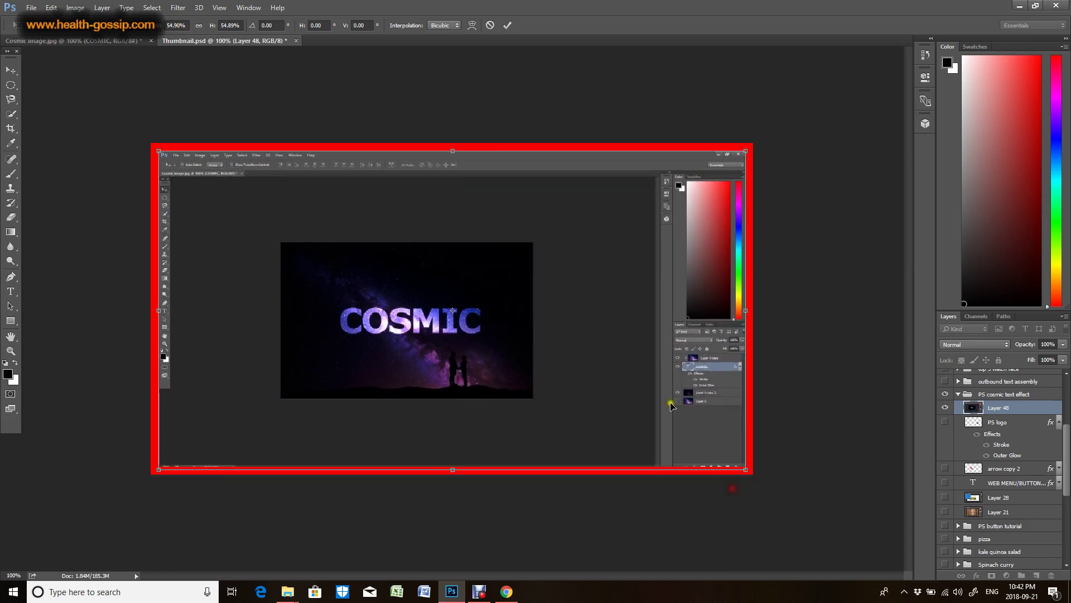
{"action": "double_click", "coordinate": [618, 352]}
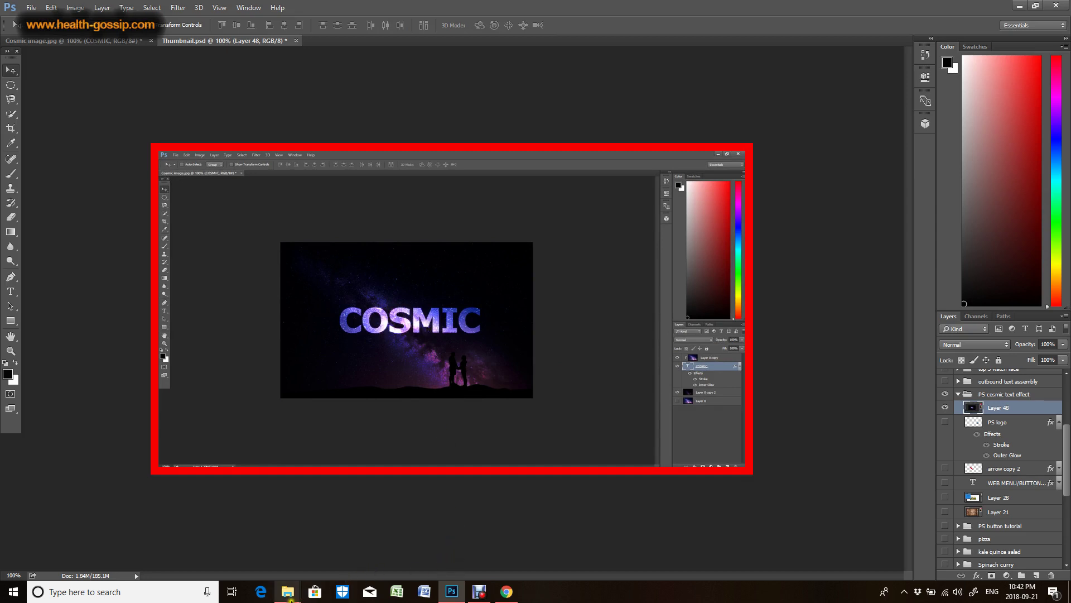
- Drag Cosmic TEXT EFFECT.jpg from the Glow text tutorial folder onto the thumbnail canvas
{"action": "mouse_move", "coordinate": [287, 591]}
{"action": "left_click", "coordinate": [389, 536]}
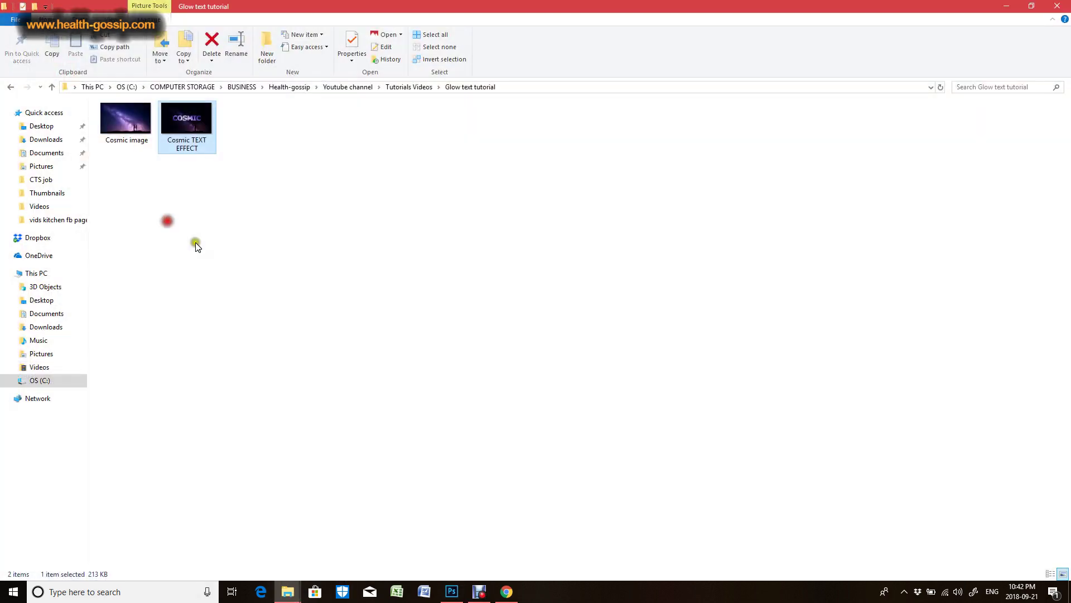
{"action": "double_click", "coordinate": [188, 129]}
{"action": "left_click", "coordinate": [1056, 9]}
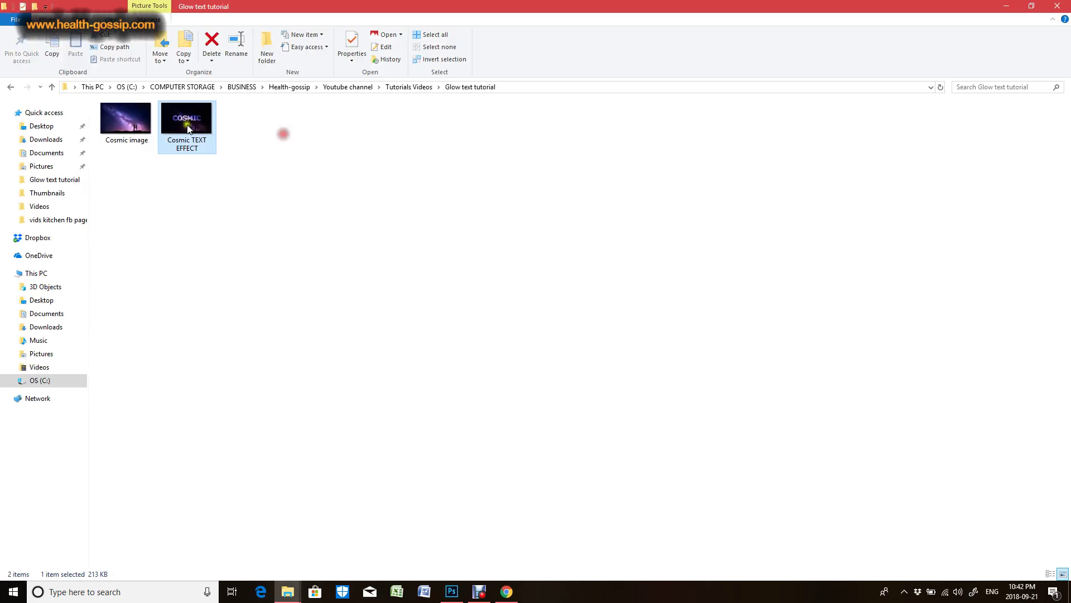
{"action": "left_click_drag", "start_coordinate": [186, 117], "coordinate": [424, 390]}
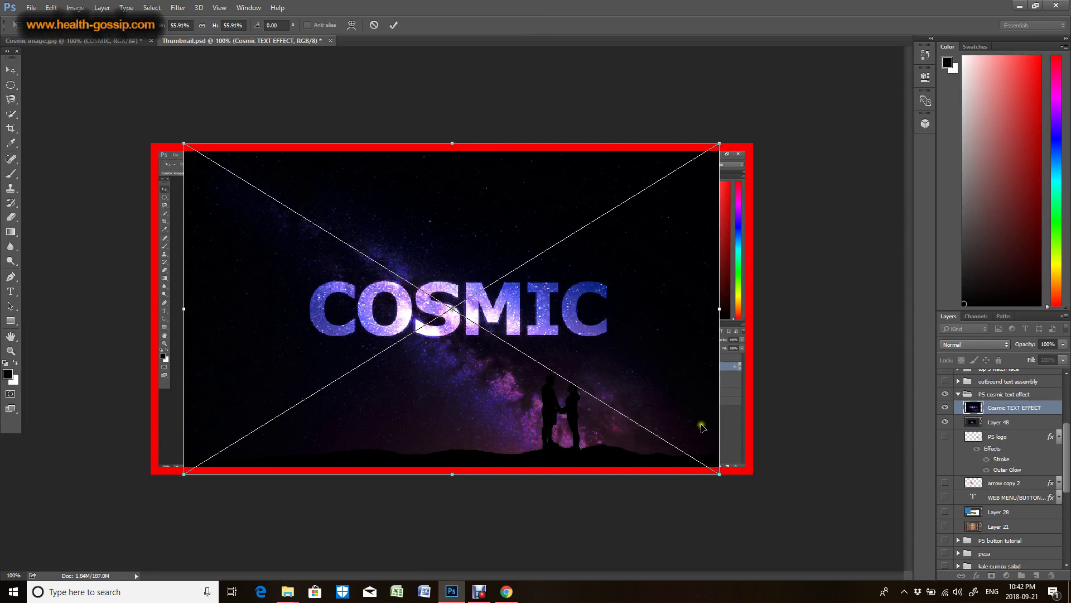
- Shrink the placed Cosmic TEXT EFFECT image to about 46%, nudge it into position, and commit
{"action": "left_click_drag", "start_coordinate": [718, 141], "coordinate": [651, 191]}
{"action": "left_click_drag", "start_coordinate": [554, 292], "coordinate": [555, 280]}
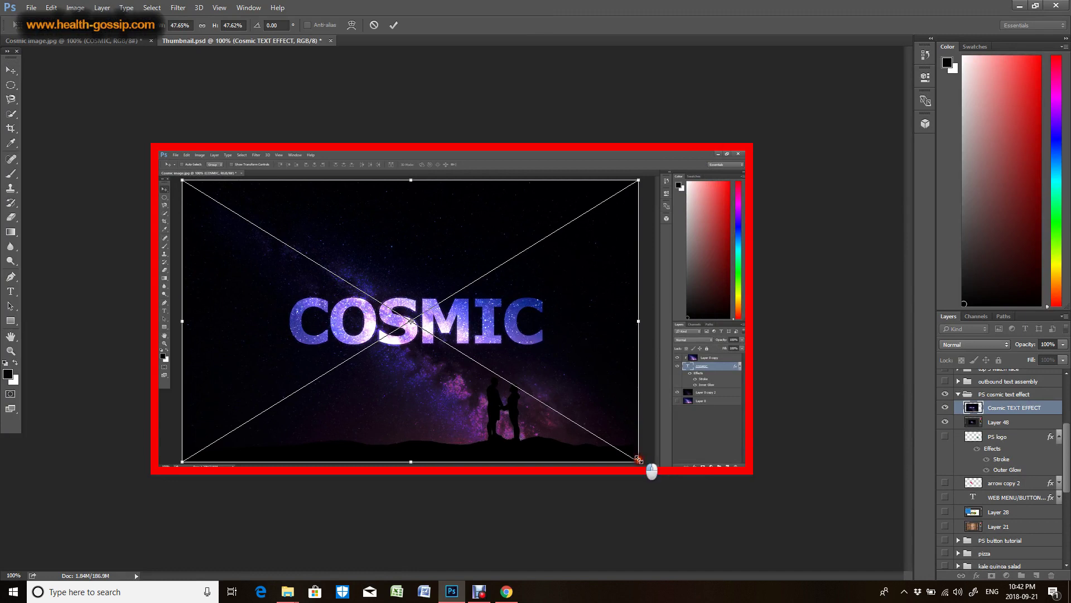
{"action": "left_click_drag", "start_coordinate": [649, 468], "coordinate": [634, 456]}
{"action": "mouse_move", "coordinate": [570, 404]}
{"action": "left_mouse_down"}
{"action": "mouse_move", "coordinate": [576, 416]}
{"action": "mouse_move", "coordinate": [568, 402]}
{"action": "left_mouse_up"}
{"action": "key", "text": "Return"}
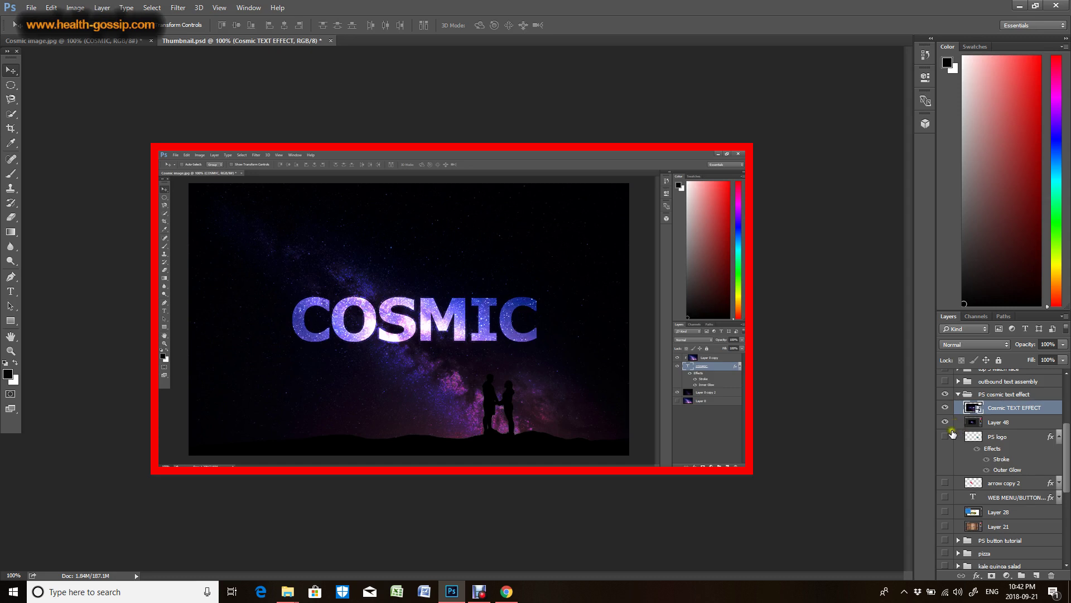
- Move the PS logo layer above Cosmic TEXT EFFECT and drag the logo to the top-right
{"action": "left_click", "coordinate": [955, 439]}
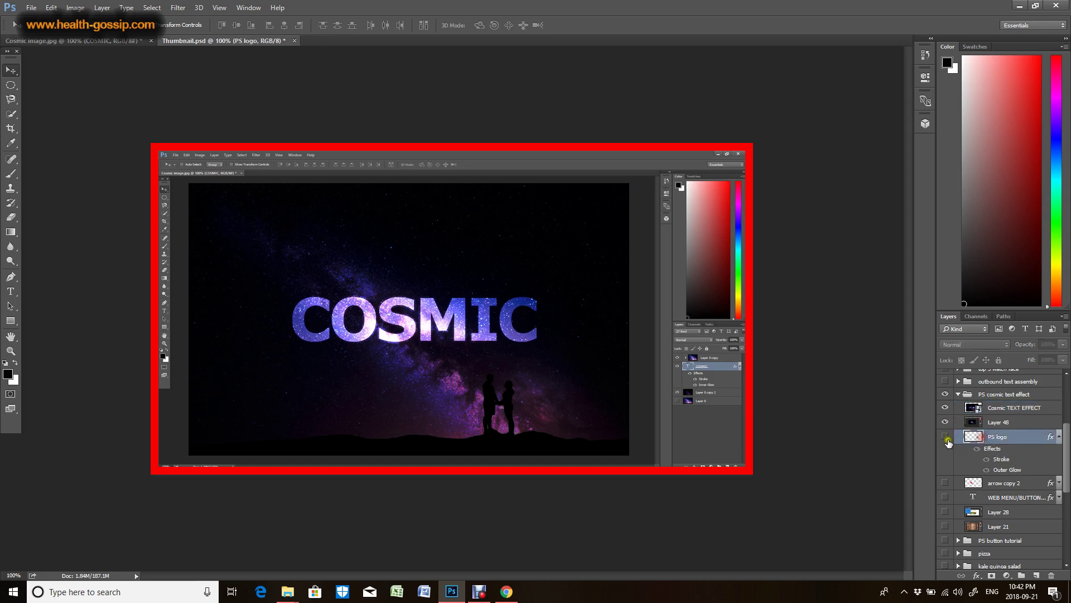
{"action": "left_click_drag", "start_coordinate": [959, 441], "coordinate": [991, 413]}
{"action": "scroll", "coordinate": [995, 511], "scroll_direction": "up", "scroll_amount": 1}
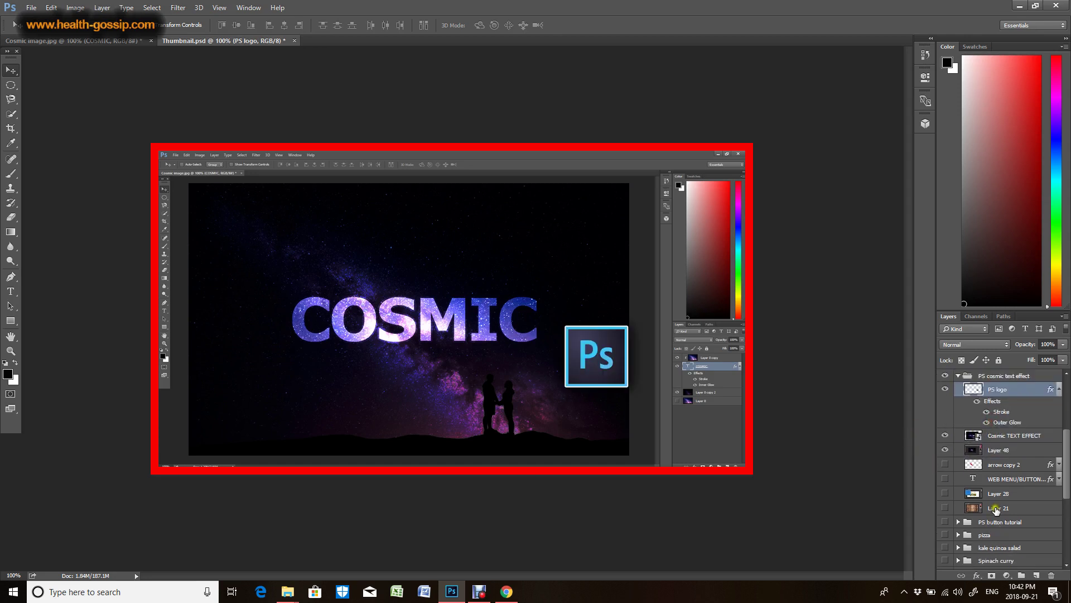
{"action": "left_click_drag", "start_coordinate": [606, 384], "coordinate": [714, 228]}
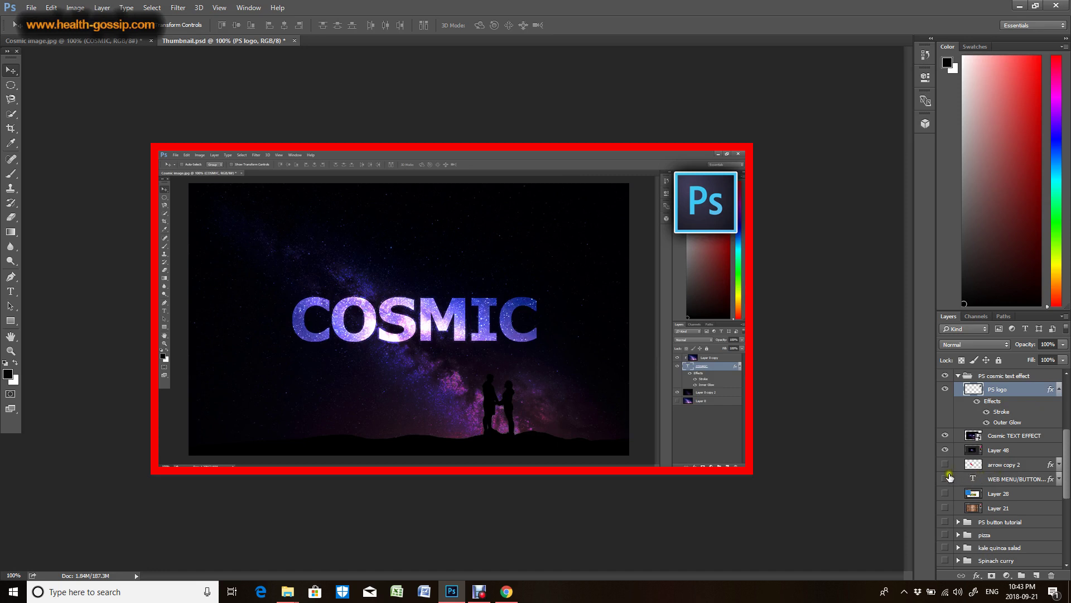
- Show the WEB MENU/BUTTON DESIGN caption, move it above the PS logo, and select its text
{"action": "left_click", "coordinate": [989, 479]}
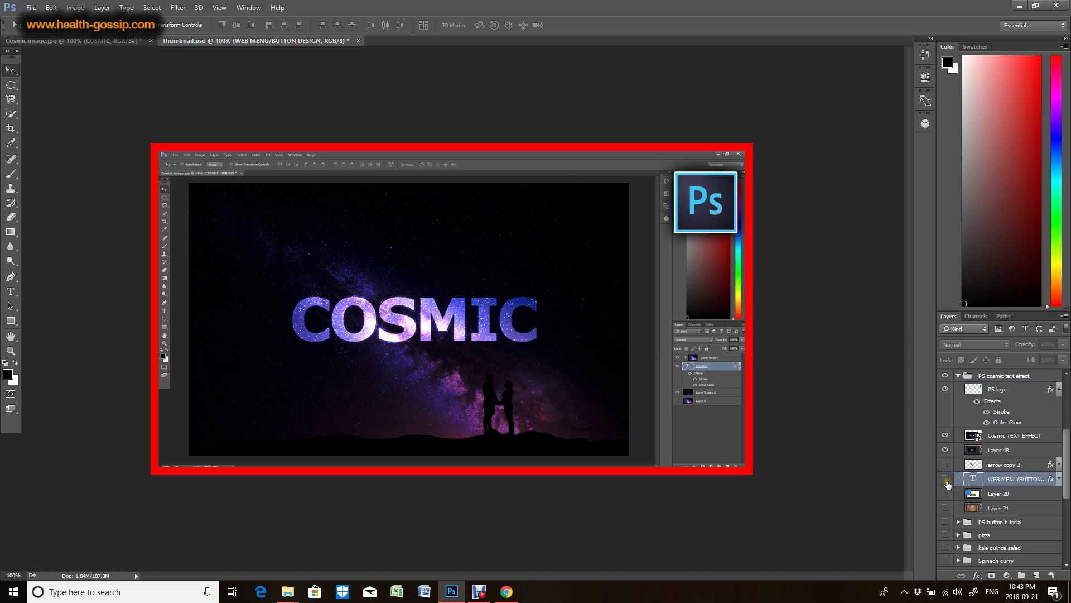
{"action": "left_click", "coordinate": [945, 478]}
{"action": "left_click_drag", "start_coordinate": [991, 480], "coordinate": [986, 392]}
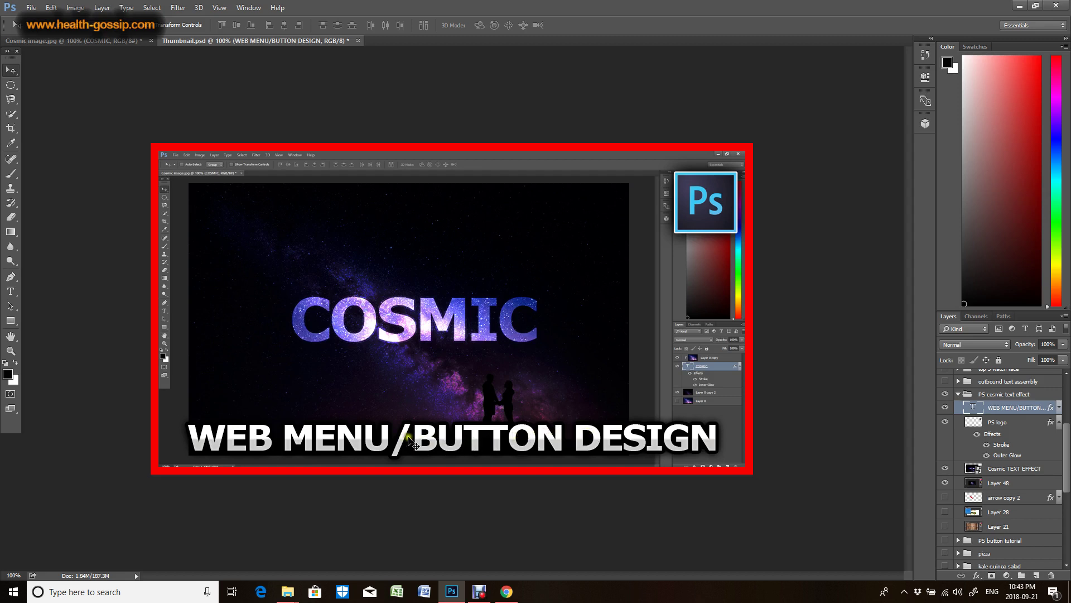
{"action": "double_click", "coordinate": [972, 407]}
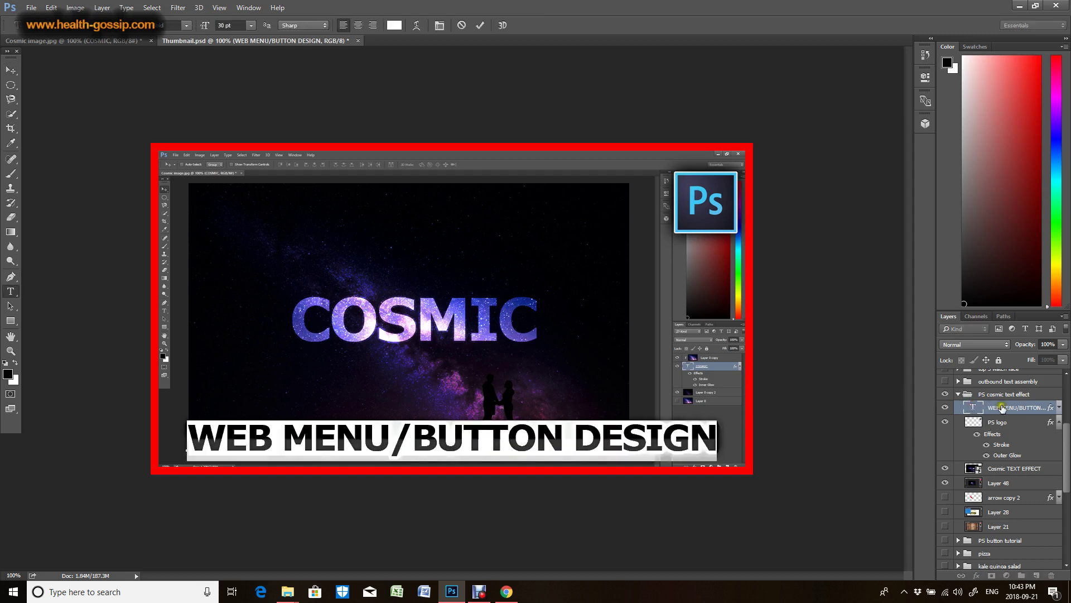
{"action": "left_click", "coordinate": [1003, 408]}
{"action": "key", "text": "v"}
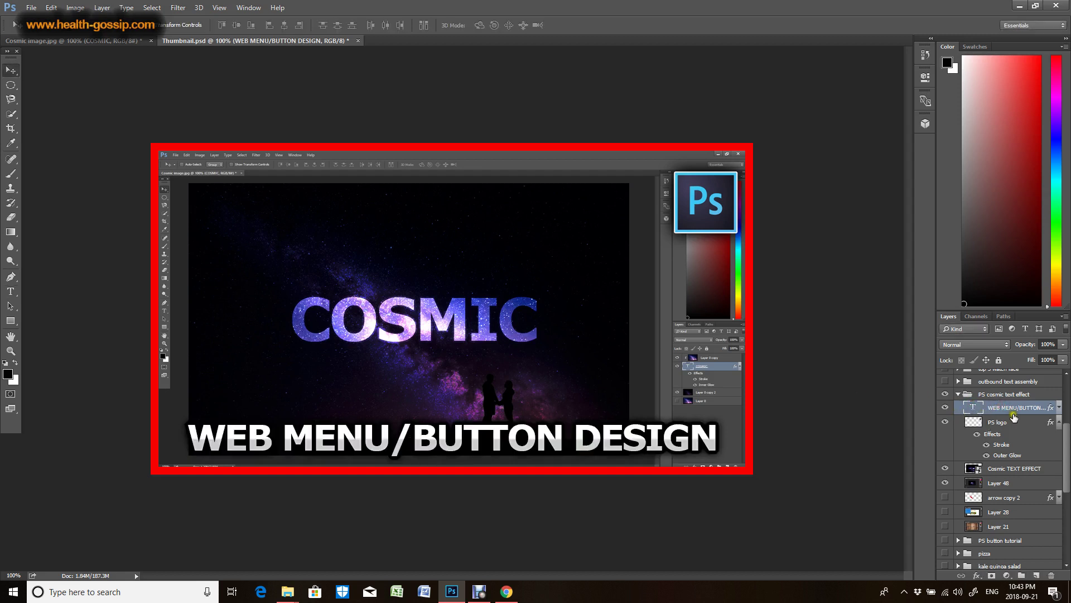
- Expand the caption's effects, toggle Inner Glow and Outer Glow off and on, then collapse them
{"action": "left_click", "coordinate": [1058, 408]}
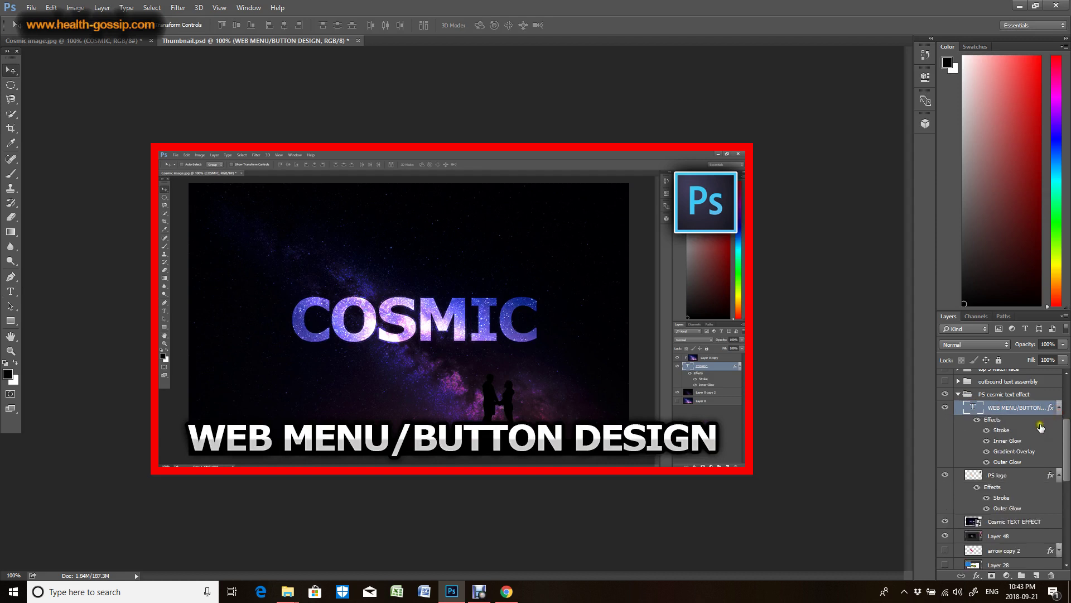
{"action": "left_click", "coordinate": [987, 441]}
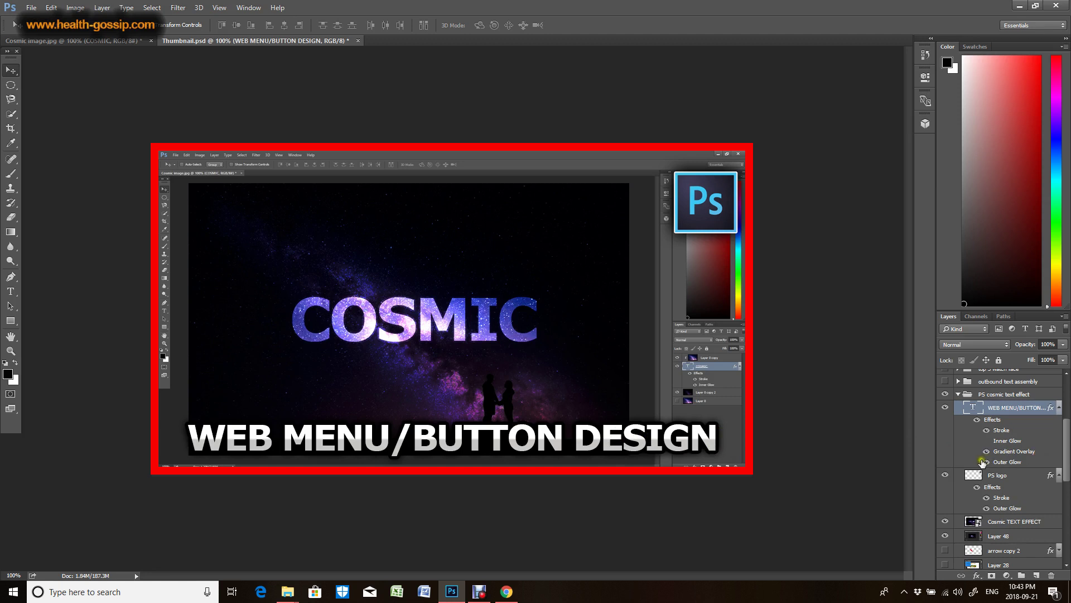
{"action": "left_click", "coordinate": [984, 463]}
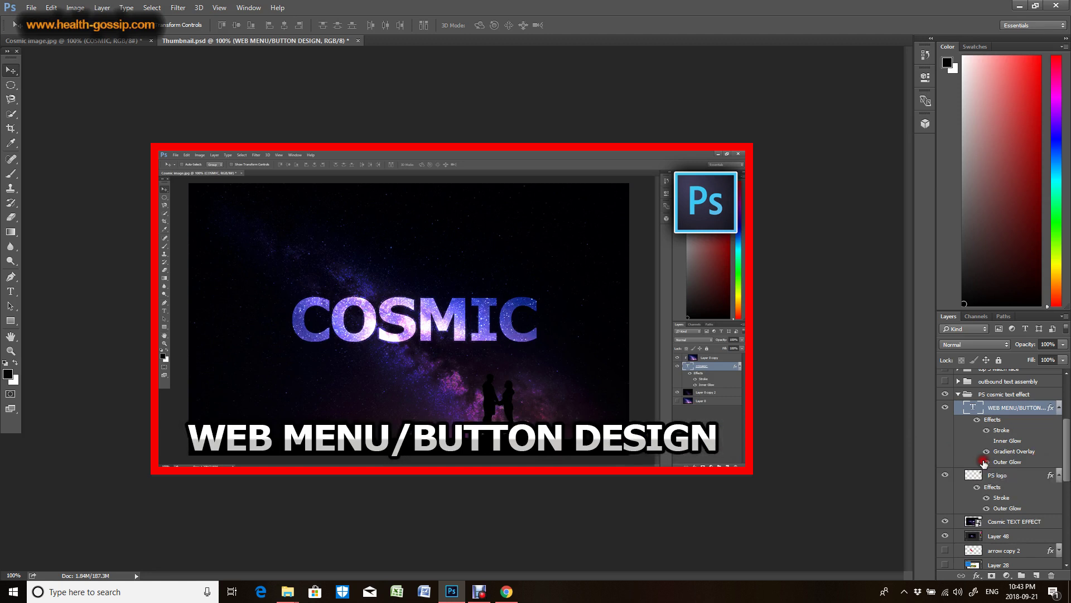
{"action": "left_click", "coordinate": [985, 463]}
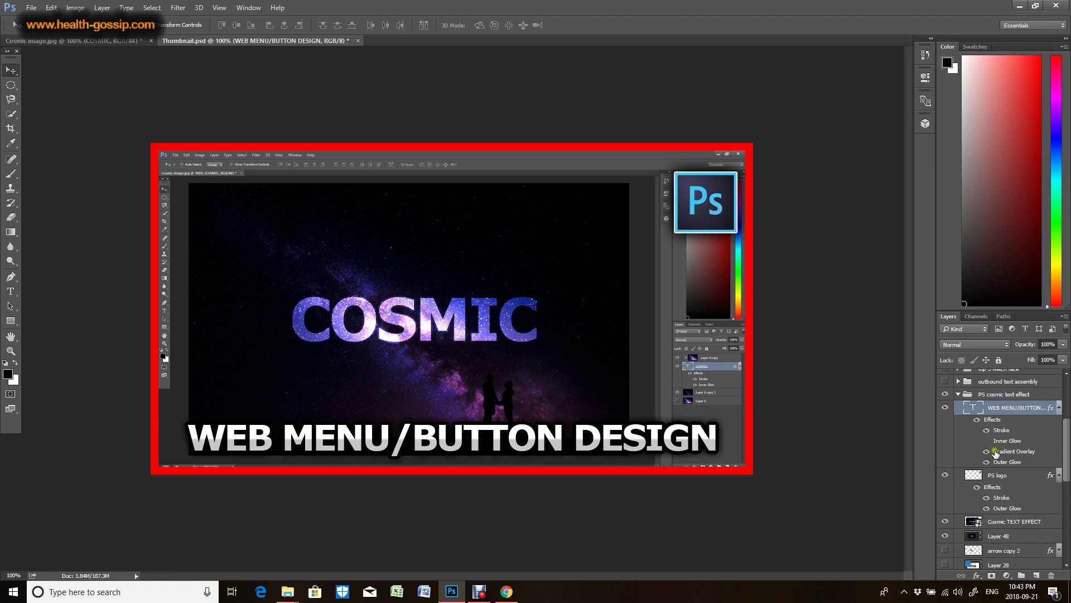
{"action": "left_click", "coordinate": [1059, 411]}
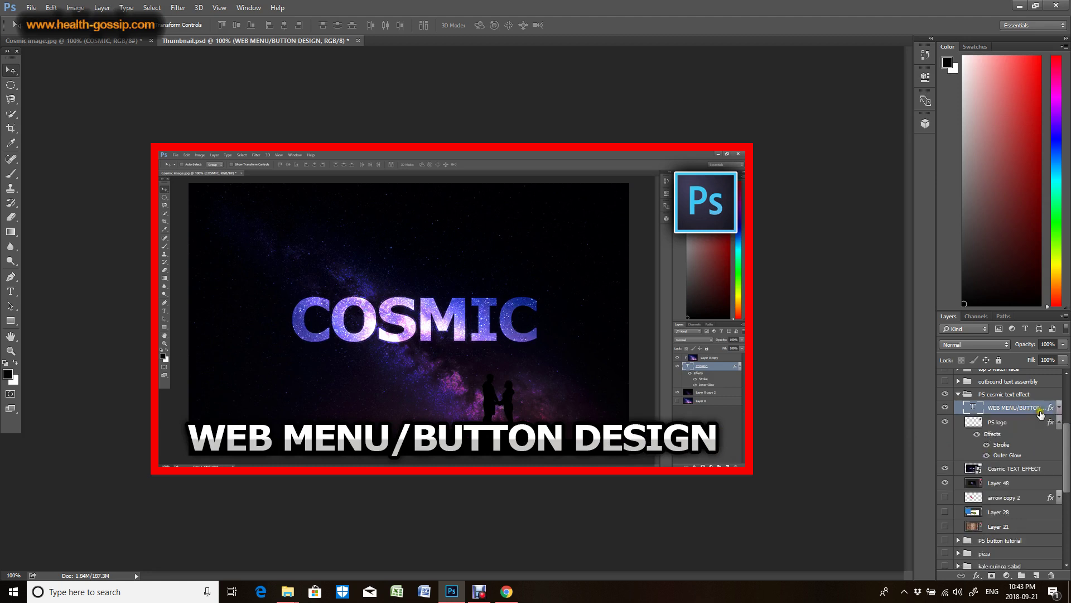
- Retype the caption as 'COSMIC TEXT TUTORIAL', centre it, and drag 'arrow copy 2' directly beneath it
{"action": "double_click", "coordinate": [968, 409]}
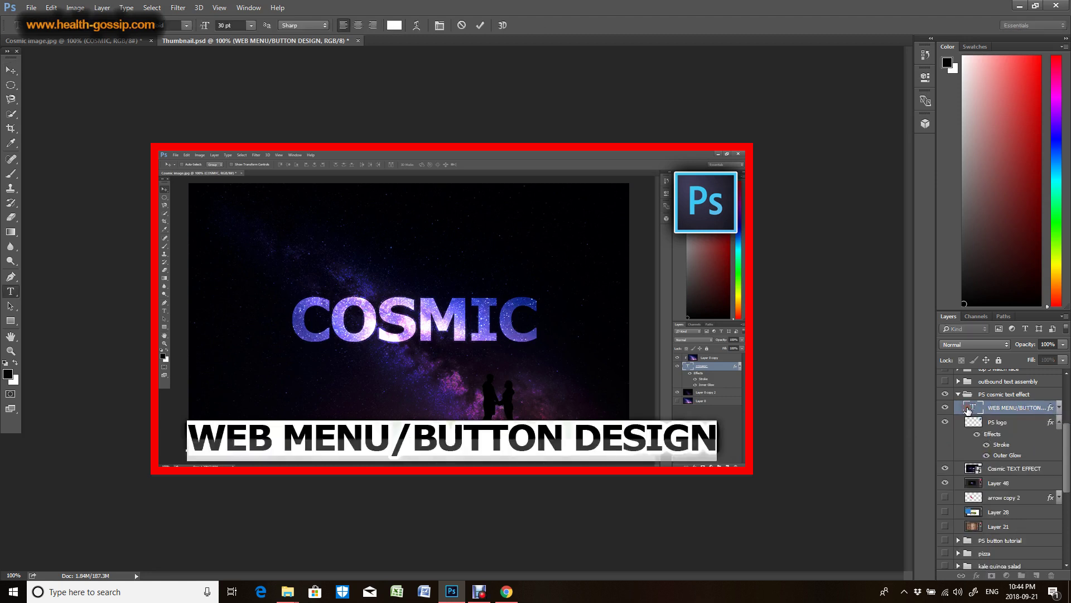
{"action": "type", "text": "C"}
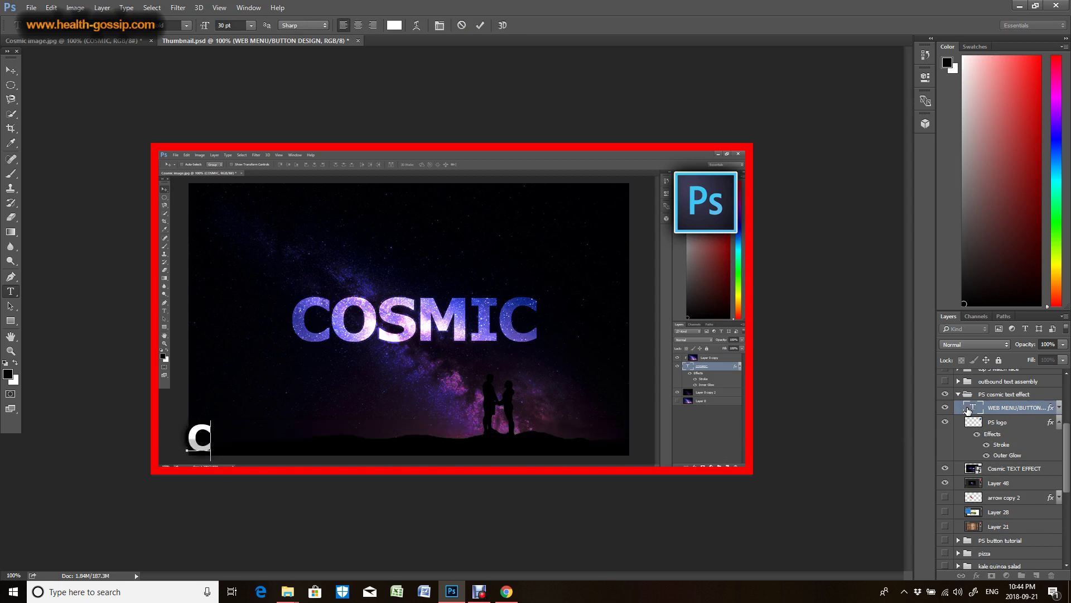
{"action": "type", "text": "OS"}
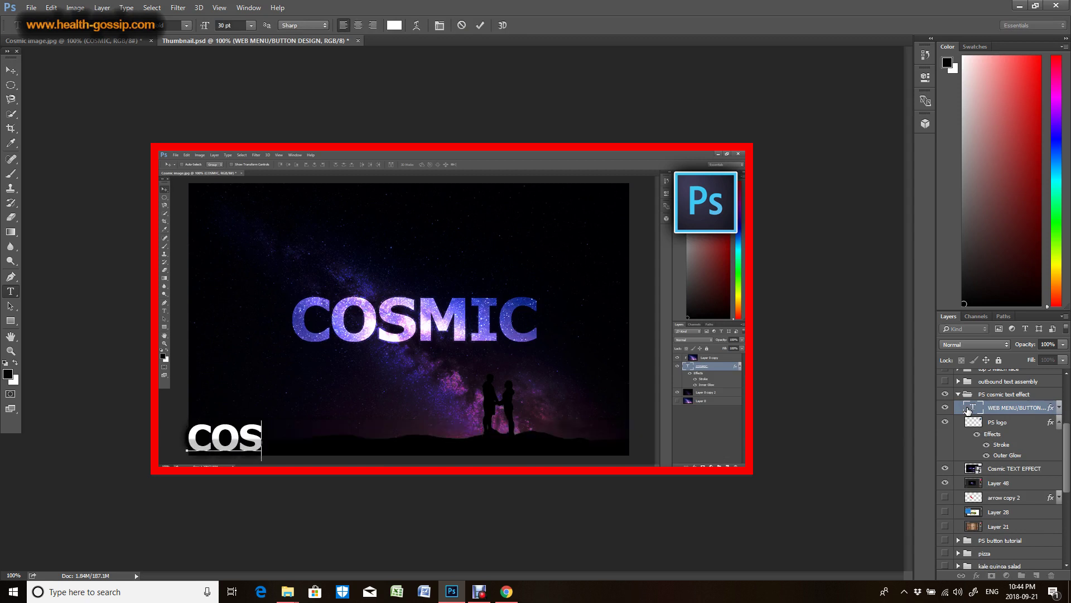
{"action": "type", "text": "MIC T"}
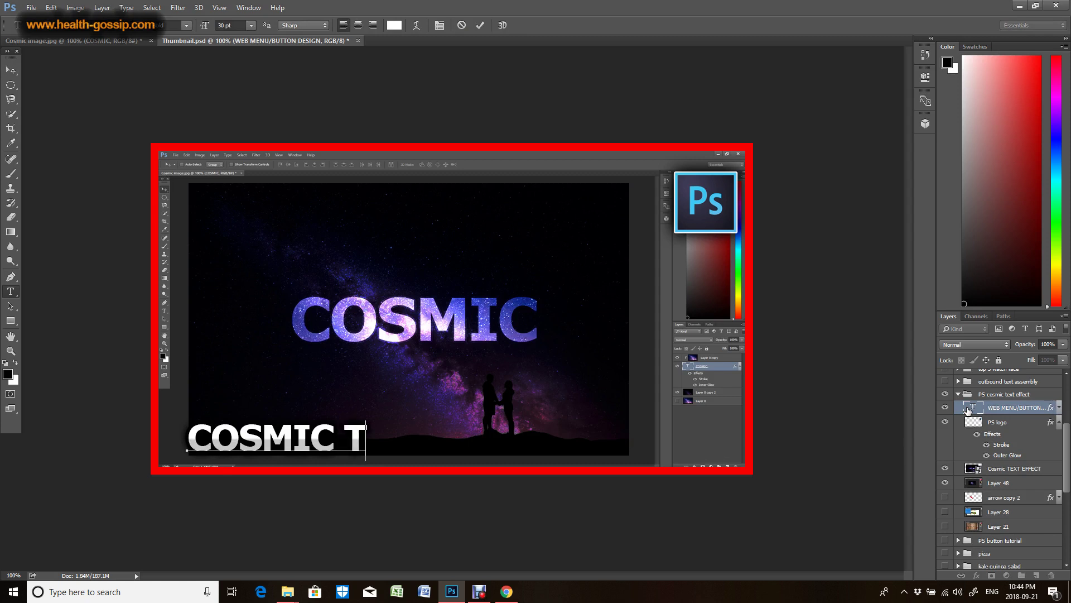
{"action": "type", "text": "EXT TUTO"}
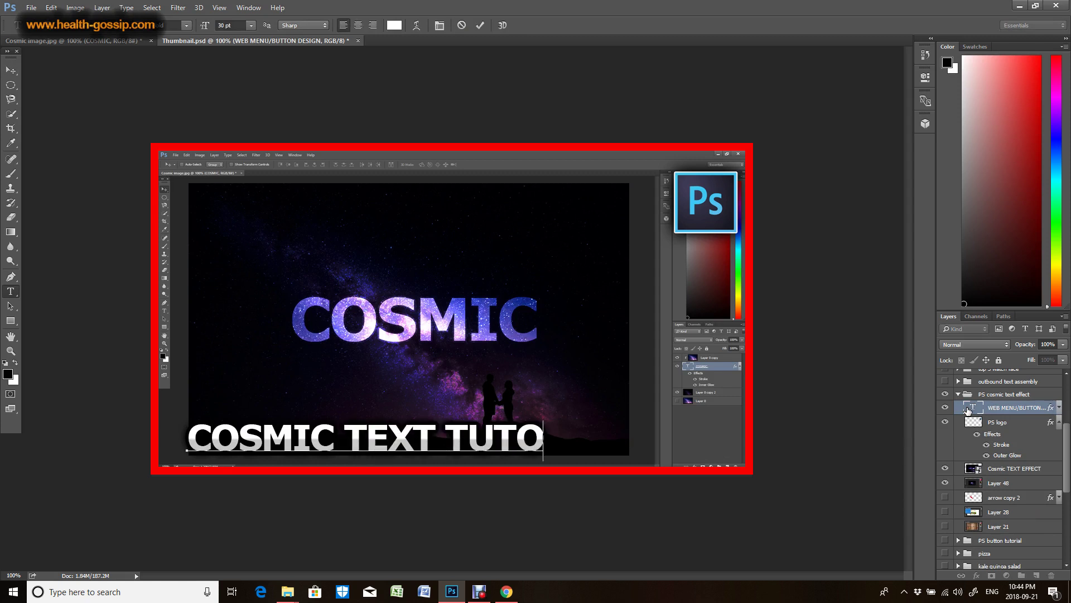
{"action": "type", "text": "RIAL"}
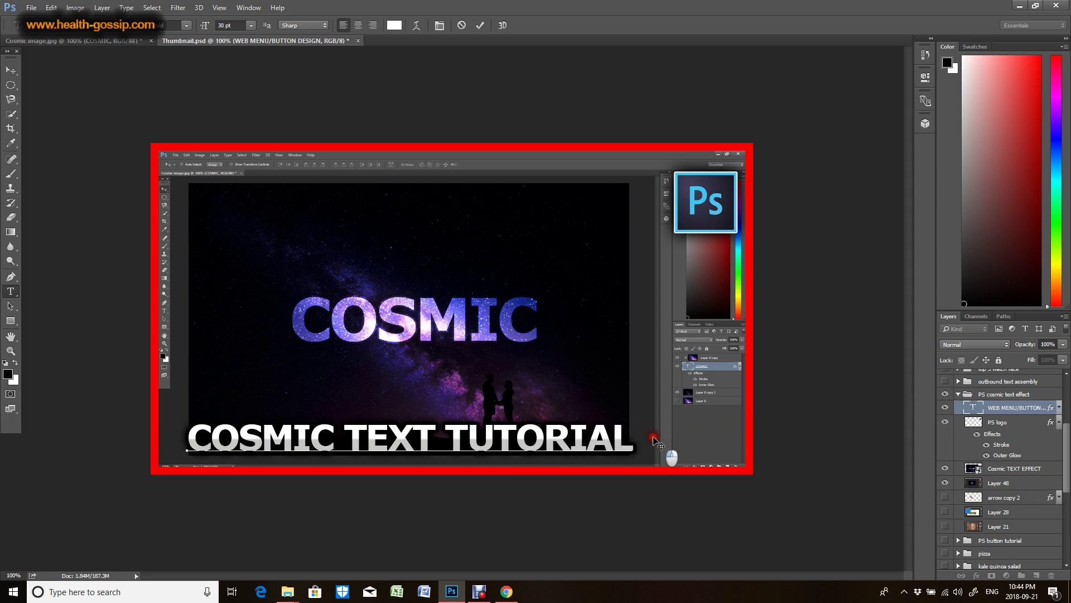
{"action": "left_click", "coordinate": [674, 440]}
{"action": "left_click_drag", "start_coordinate": [673, 438], "coordinate": [687, 438]}
{"action": "left_click", "coordinate": [999, 412]}
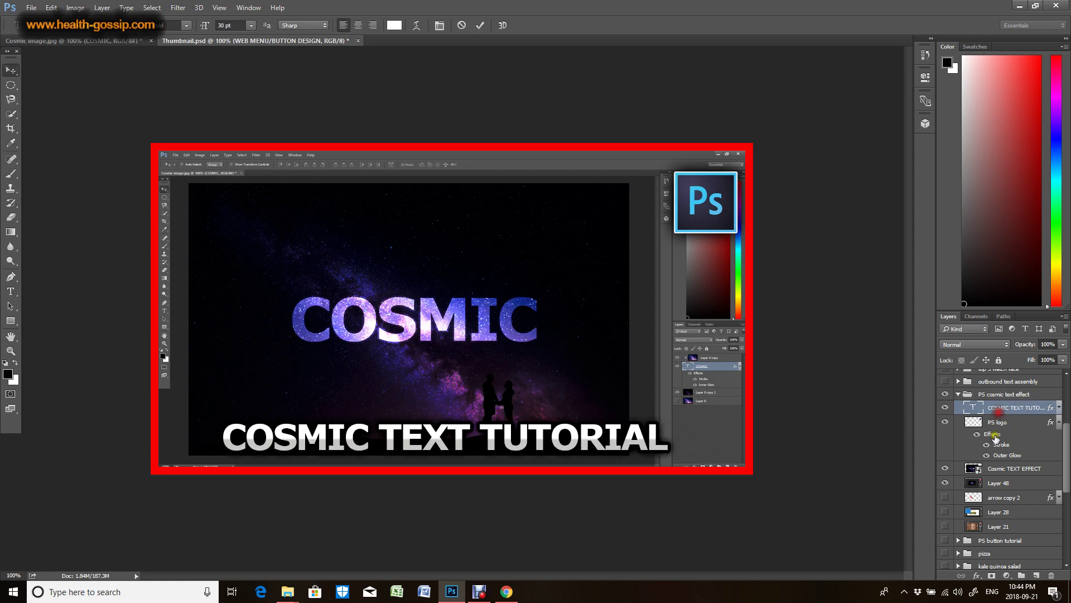
{"action": "key", "text": "v"}
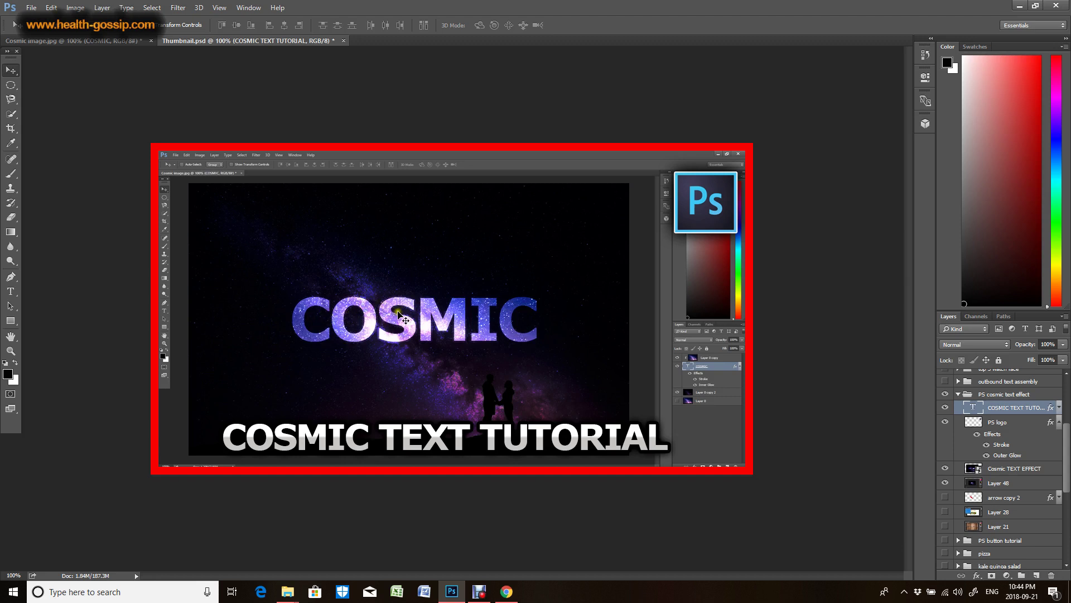
{"action": "left_click_drag", "start_coordinate": [1014, 497], "coordinate": [997, 417]}
- Make the red arrow layer visible and move the arrow to the image's upper right
{"action": "left_click", "coordinate": [944, 393]}
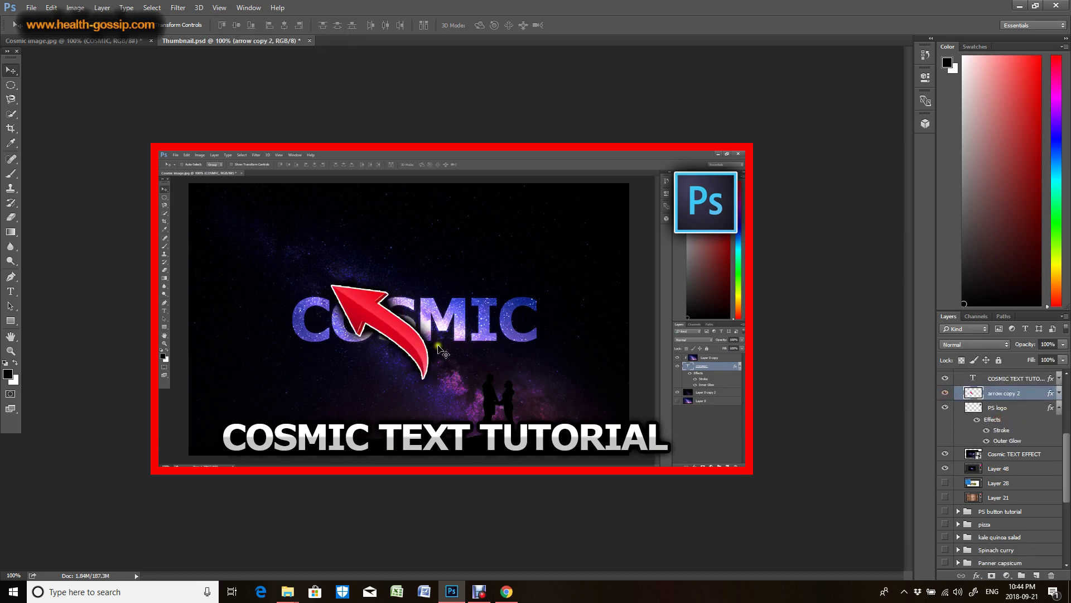
{"action": "left_click_drag", "start_coordinate": [438, 343], "coordinate": [613, 259]}
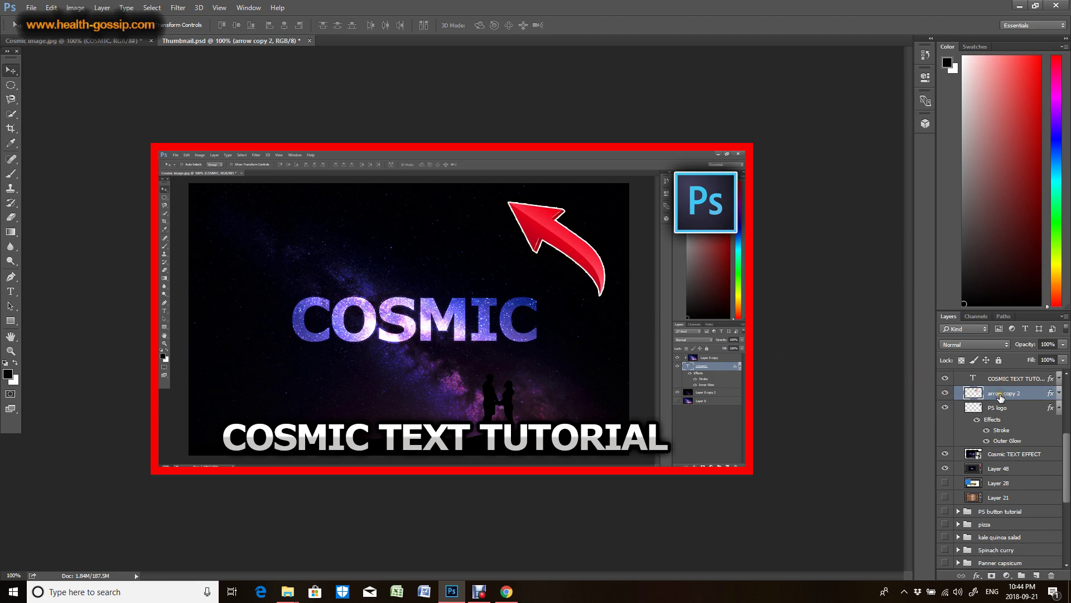
{"action": "left_click", "coordinate": [1059, 393]}
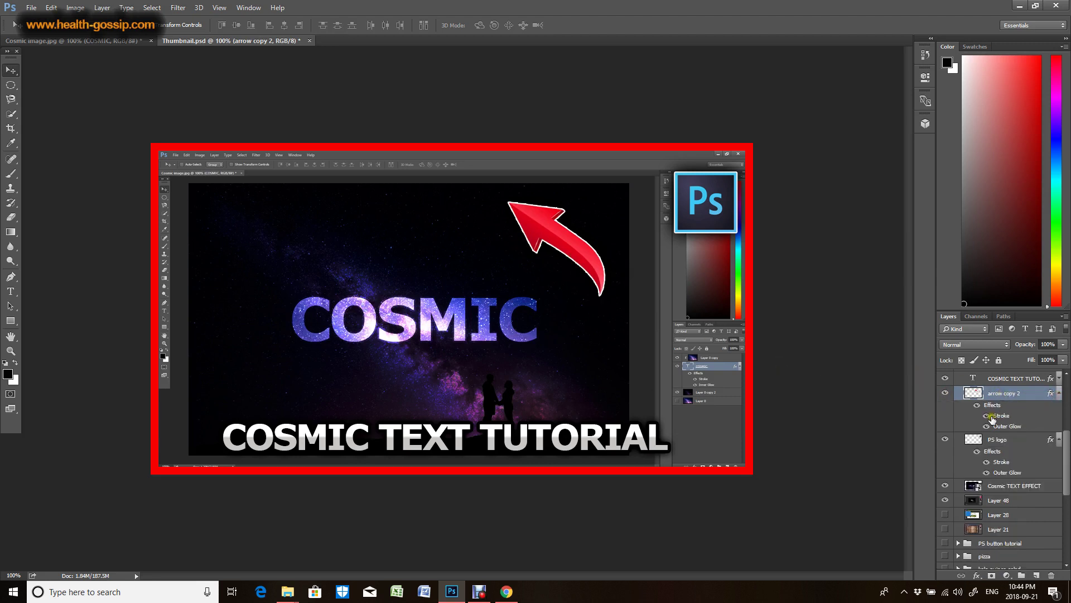
{"action": "left_click", "coordinate": [1059, 394]}
- Rotate the arrow to about -60° so it points down-left at COSMIC, then apply the transform
{"action": "key", "text": "ctrl+t"}
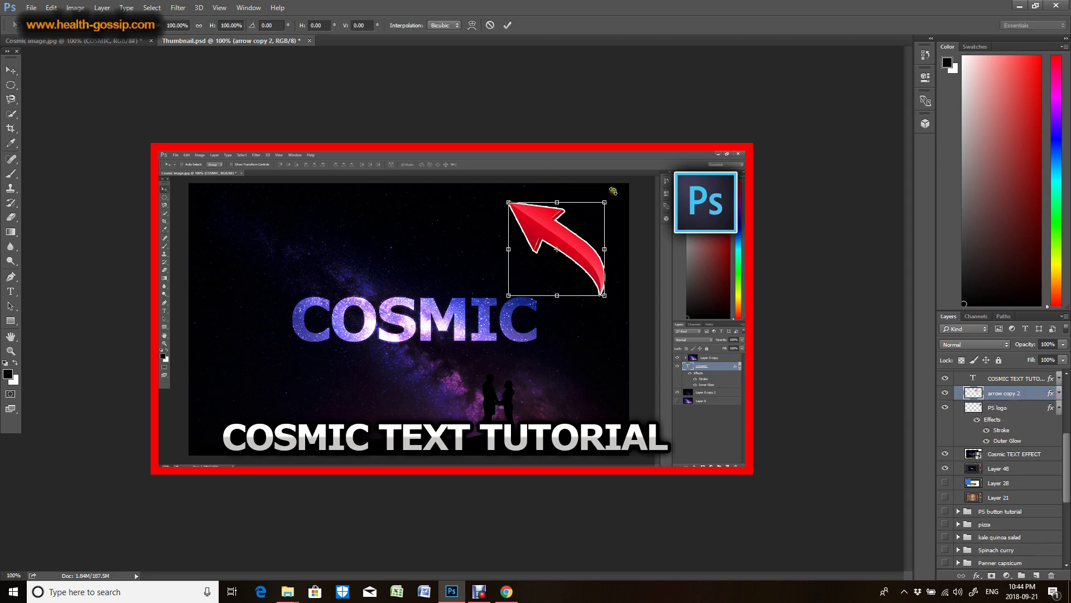
{"action": "left_click_drag", "start_coordinate": [612, 191], "coordinate": [541, 183]}
{"action": "left_click_drag", "start_coordinate": [574, 244], "coordinate": [617, 247]}
{"action": "left_click_drag", "start_coordinate": [608, 178], "coordinate": [614, 179]}
{"action": "double_click", "coordinate": [639, 237]}
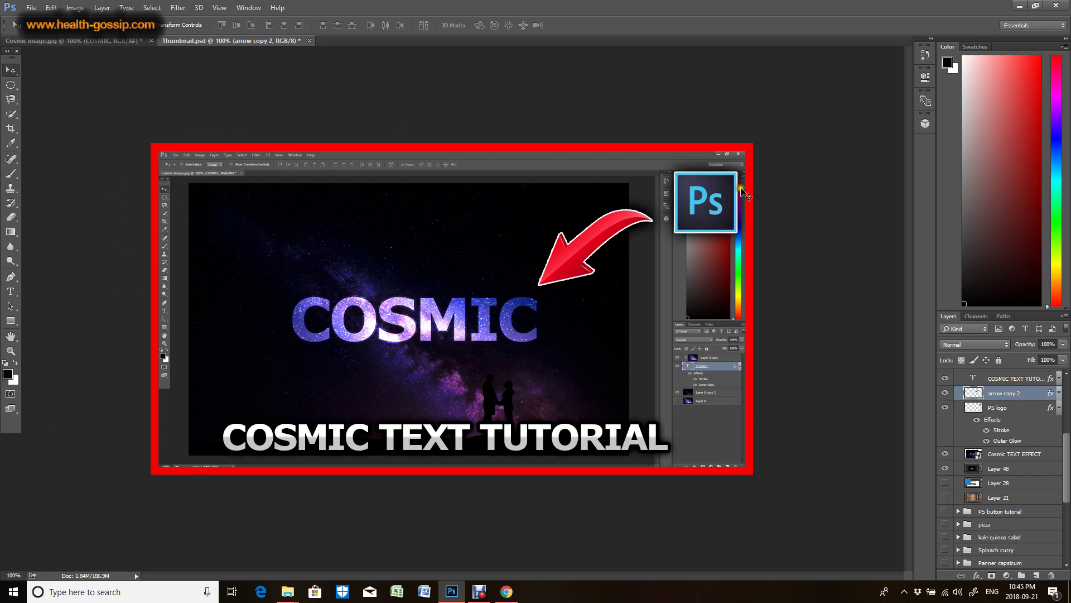
{"action": "left_click", "coordinate": [31, 8]}
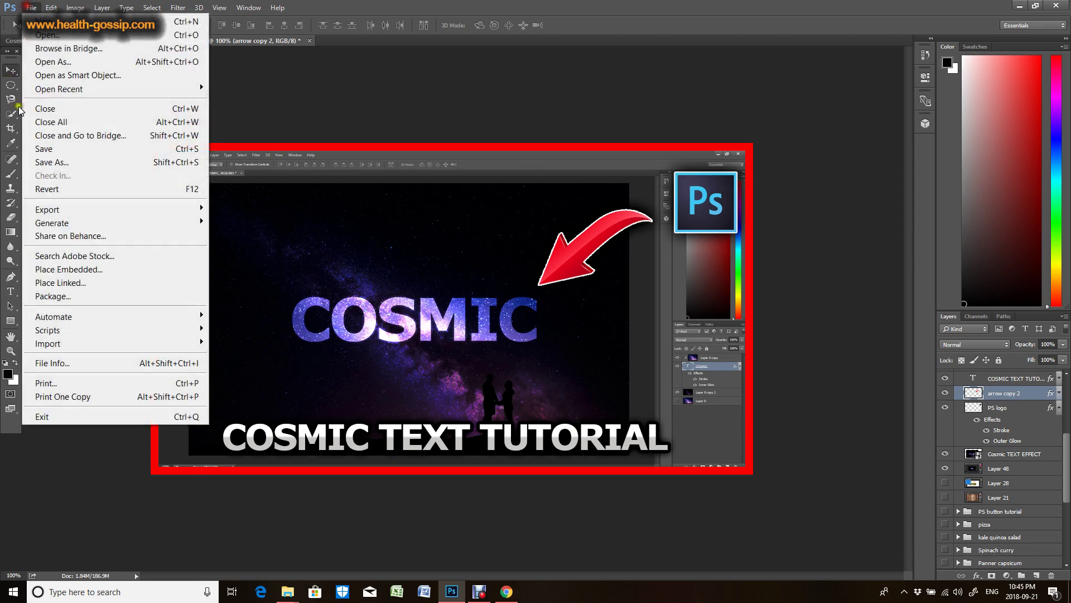
{"action": "left_click", "coordinate": [114, 363]}
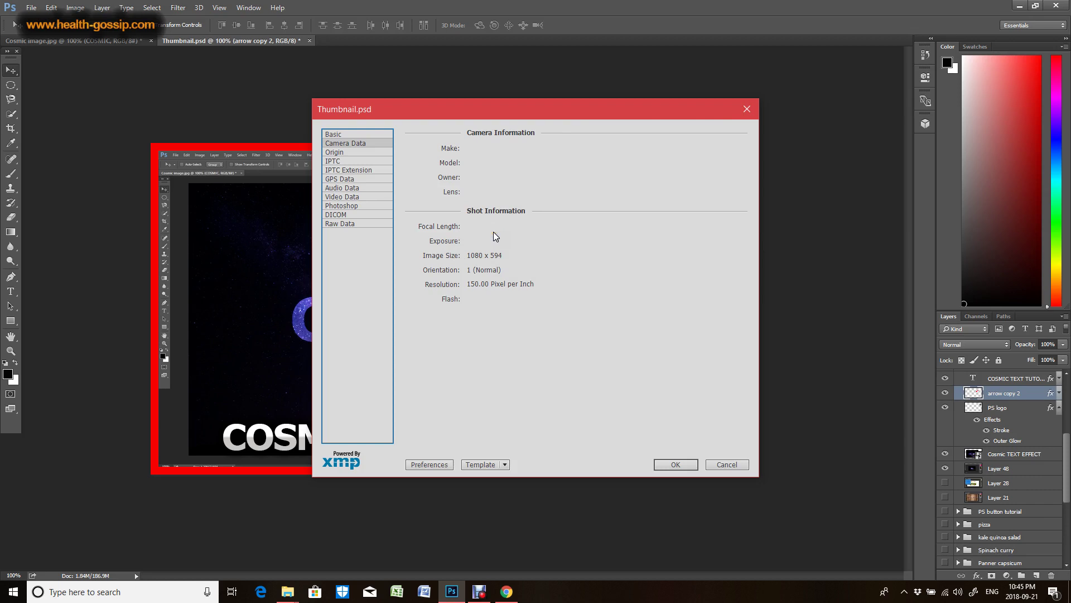
{"action": "left_click", "coordinate": [692, 132]}
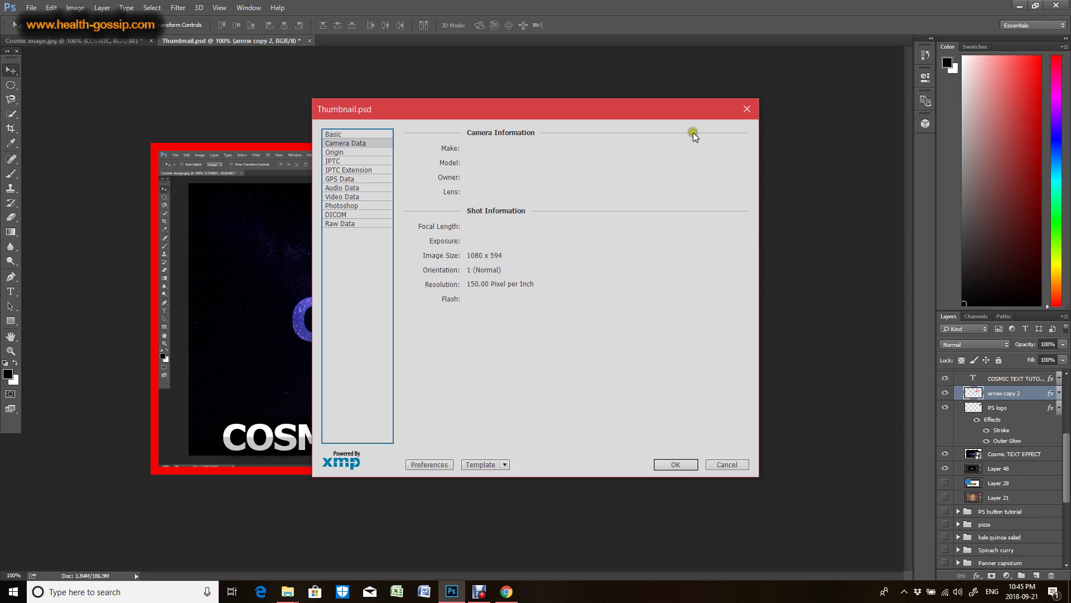
{"action": "left_click", "coordinate": [742, 109]}
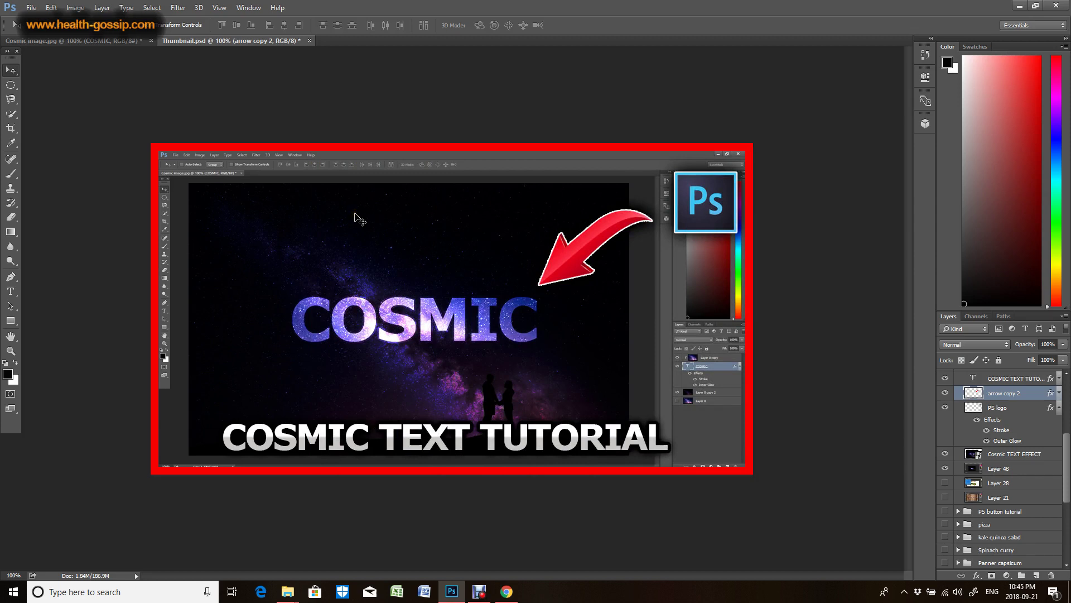
{"action": "left_click", "coordinate": [442, 233]}
{"action": "left_click", "coordinate": [32, 7]}
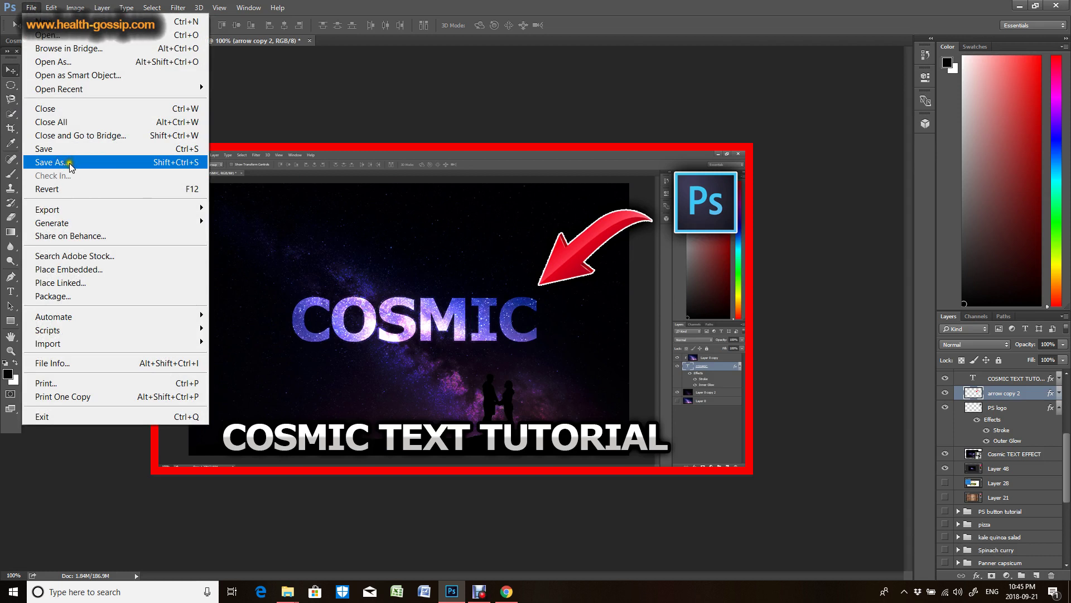
{"action": "left_click", "coordinate": [247, 112]}
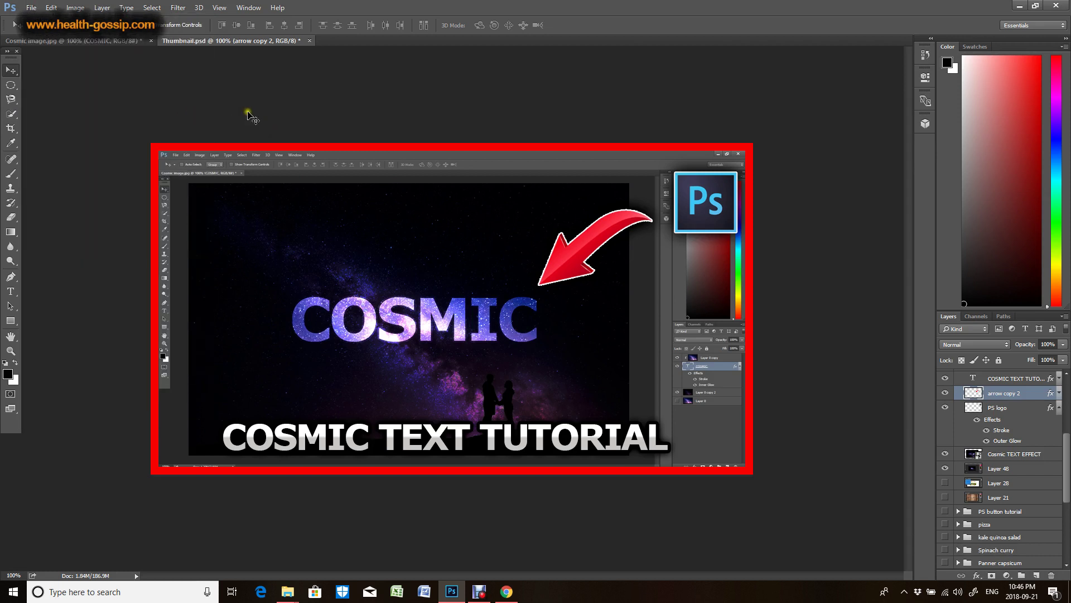